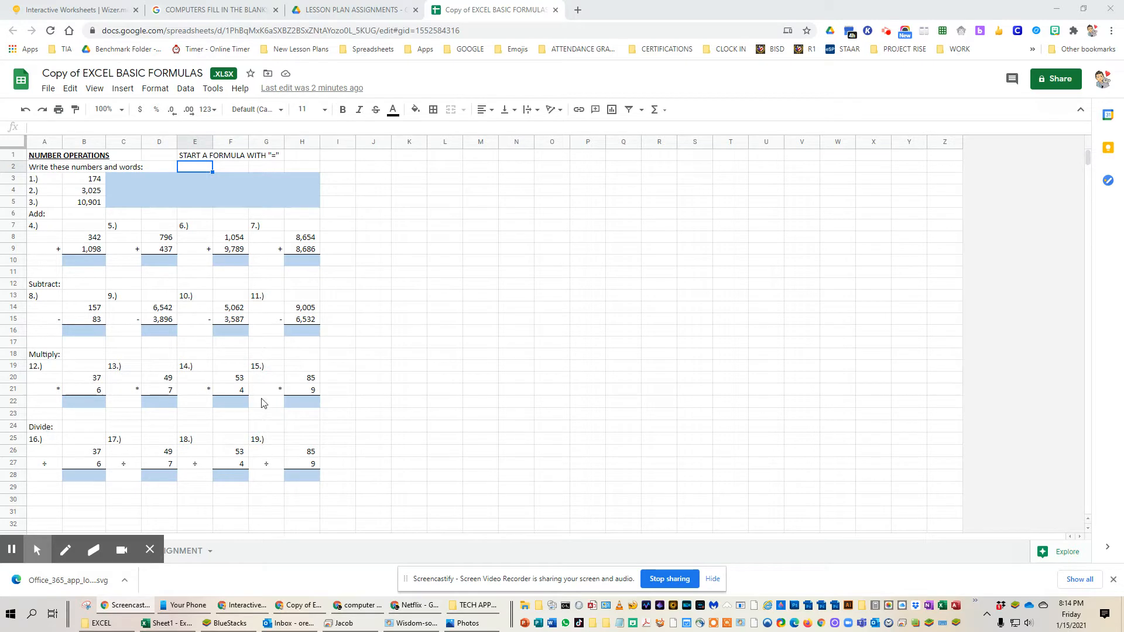
Step: Switch to Photos to show the Chromebook keyboard picture over the spreadsheet
click(201, 156)
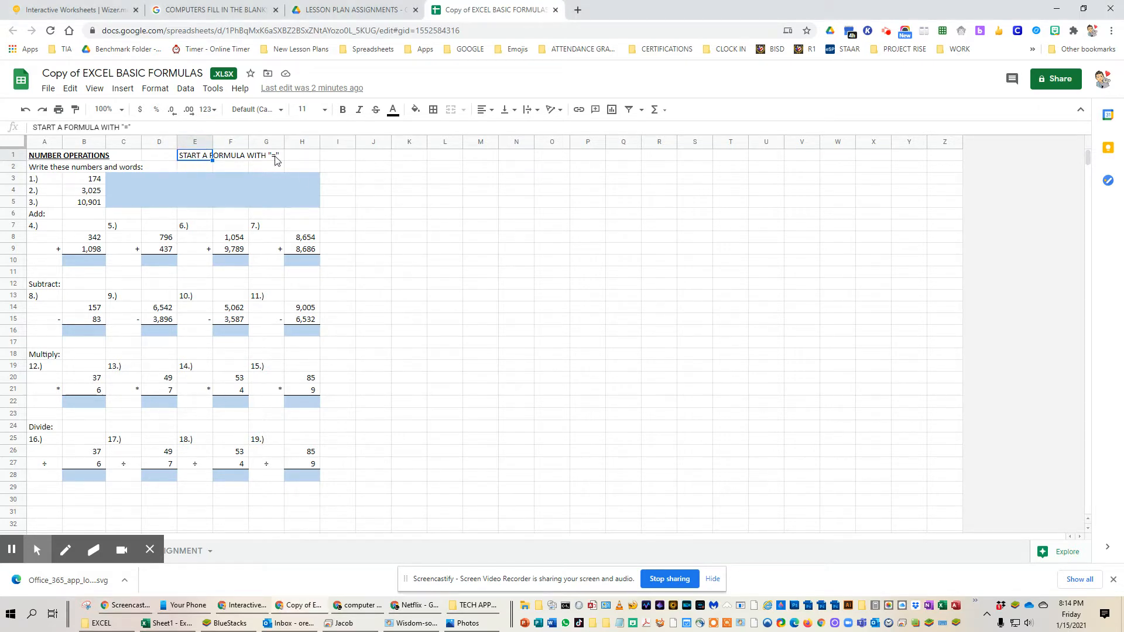
click(421, 624)
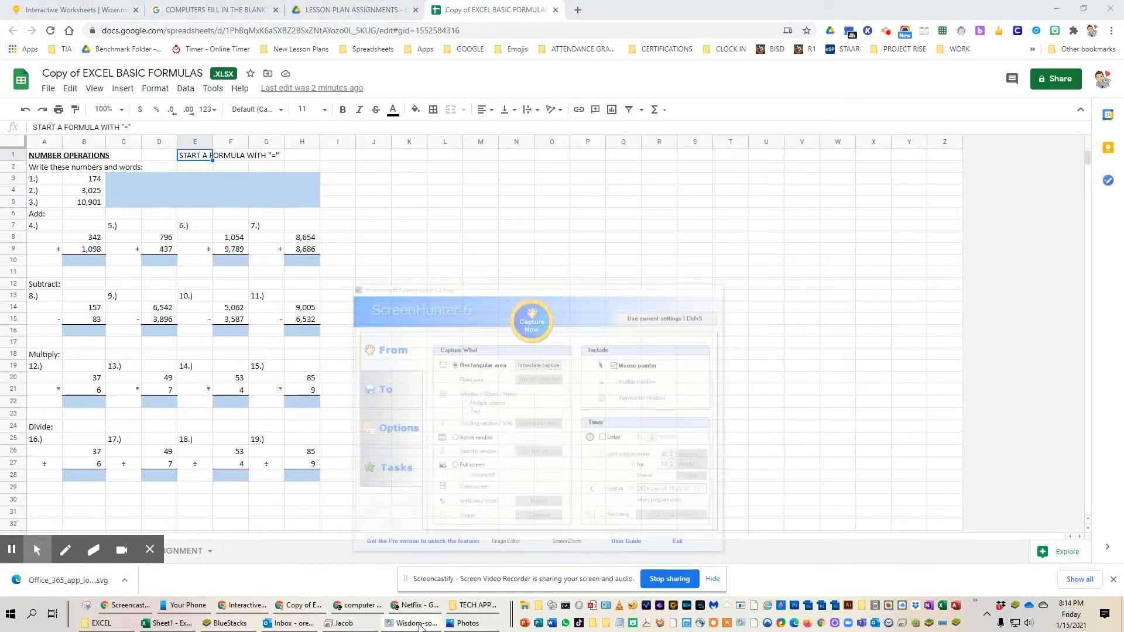
click(481, 627)
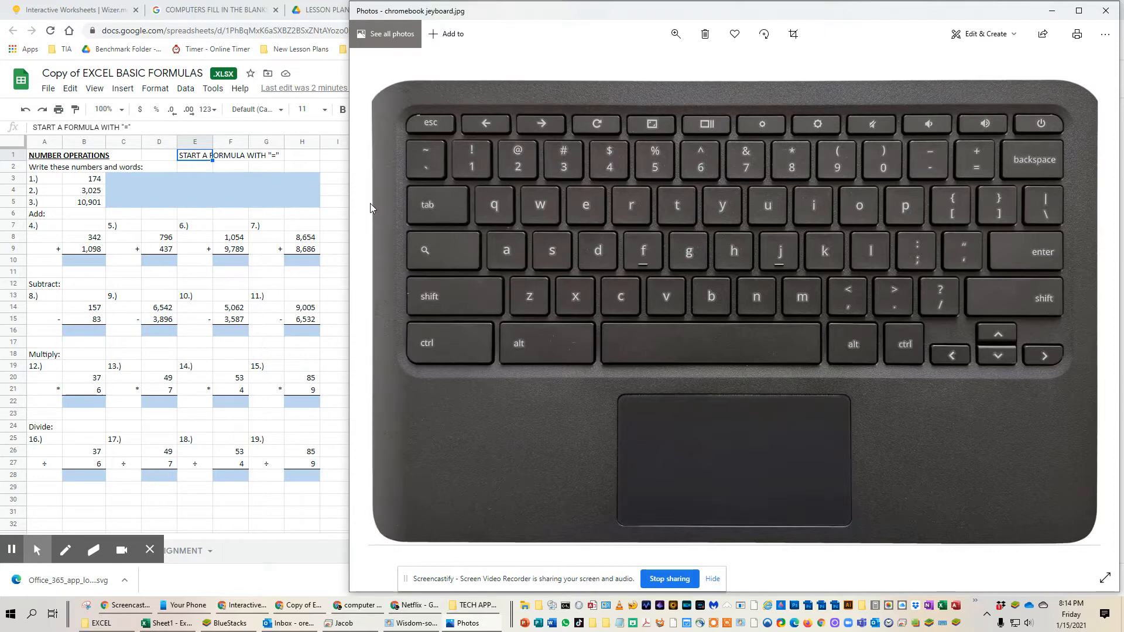
Step: Return to the spreadsheet's browser window and shrink it to a narrow window beside the Chromebook keyboard picture
click(342, 196)
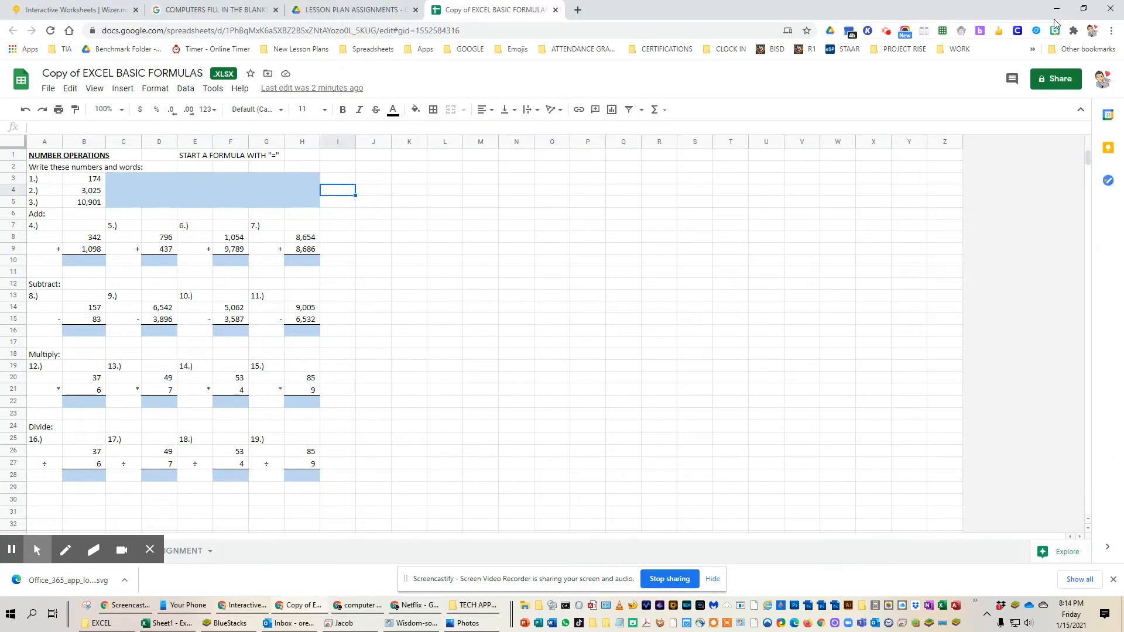
click(1085, 9)
drag(865, 23, 489, 21)
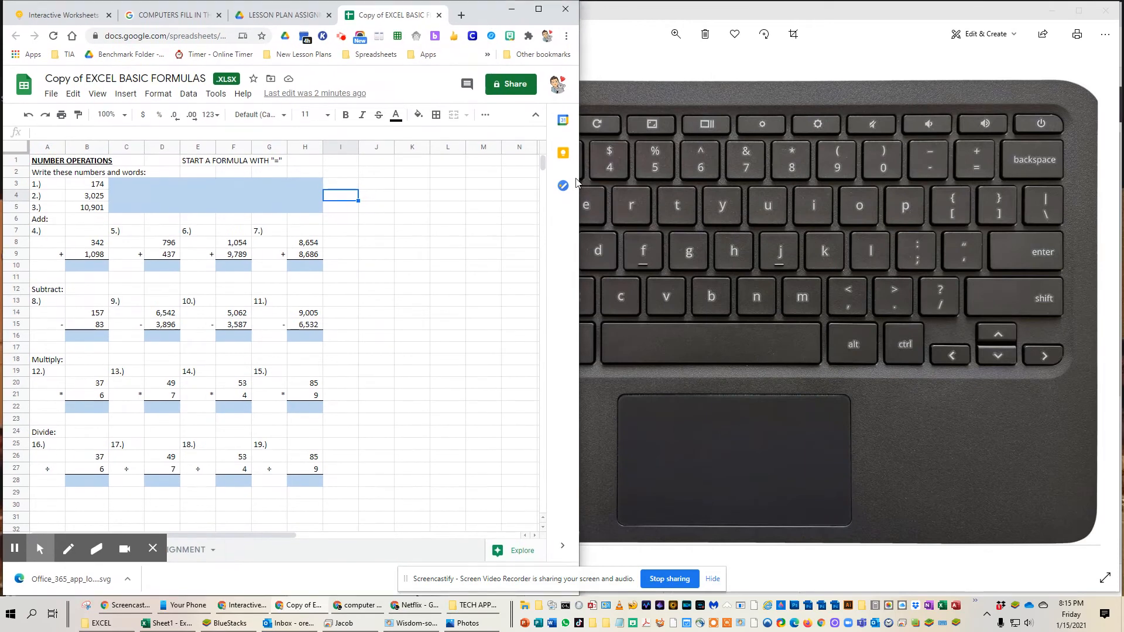
drag(579, 179, 368, 154)
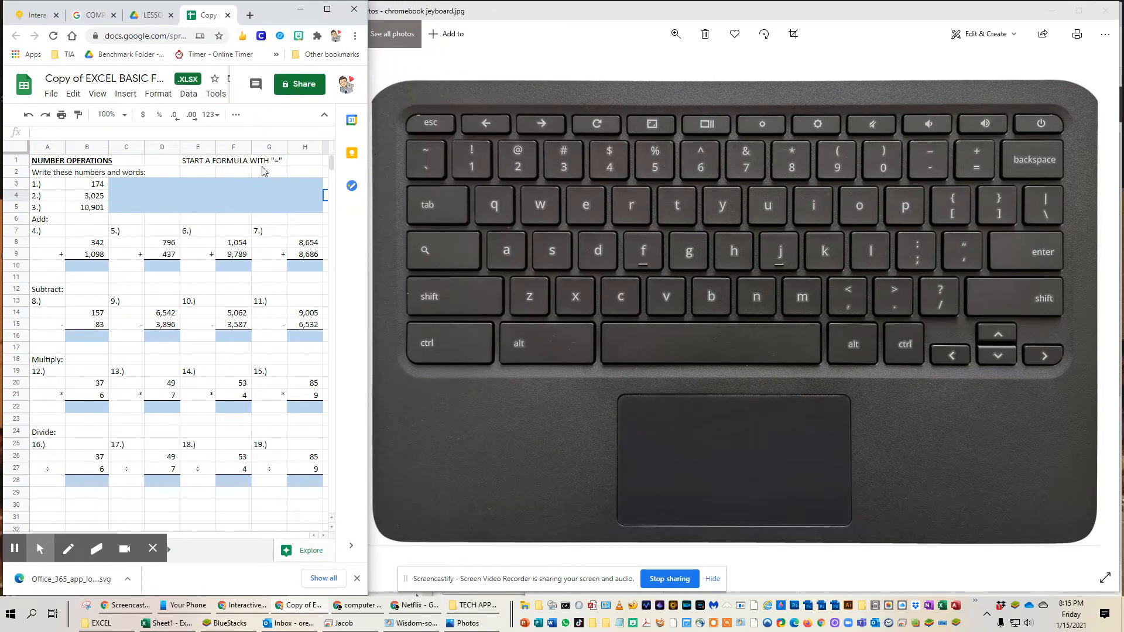
Step: Answer addition problem 4 in cell B10 with the formula =B8+B9
click(88, 266)
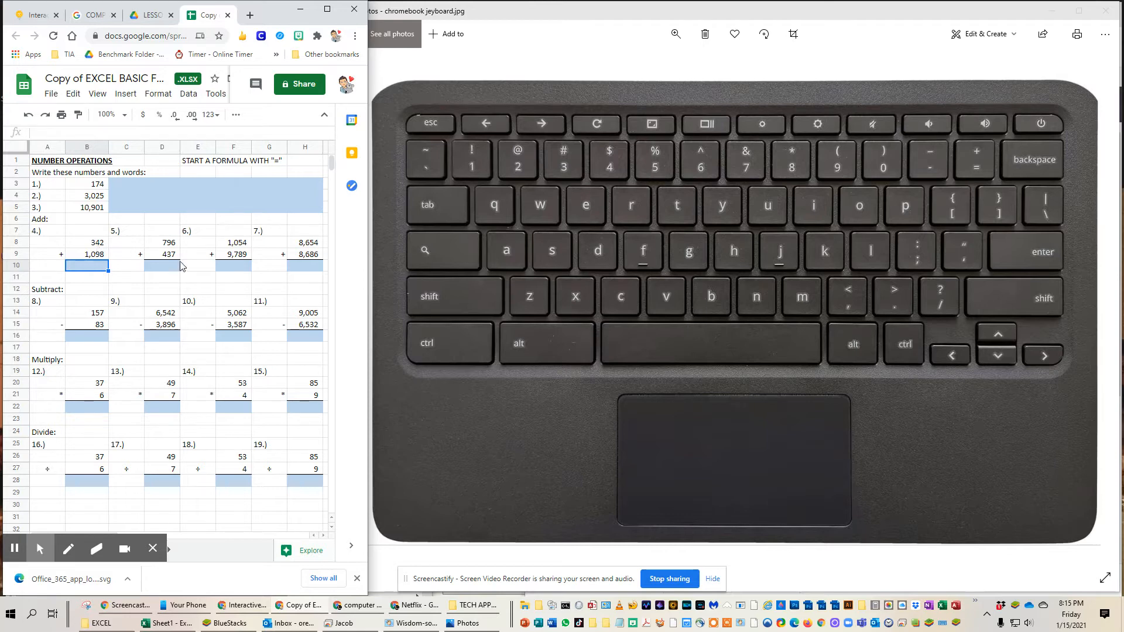
text(=)
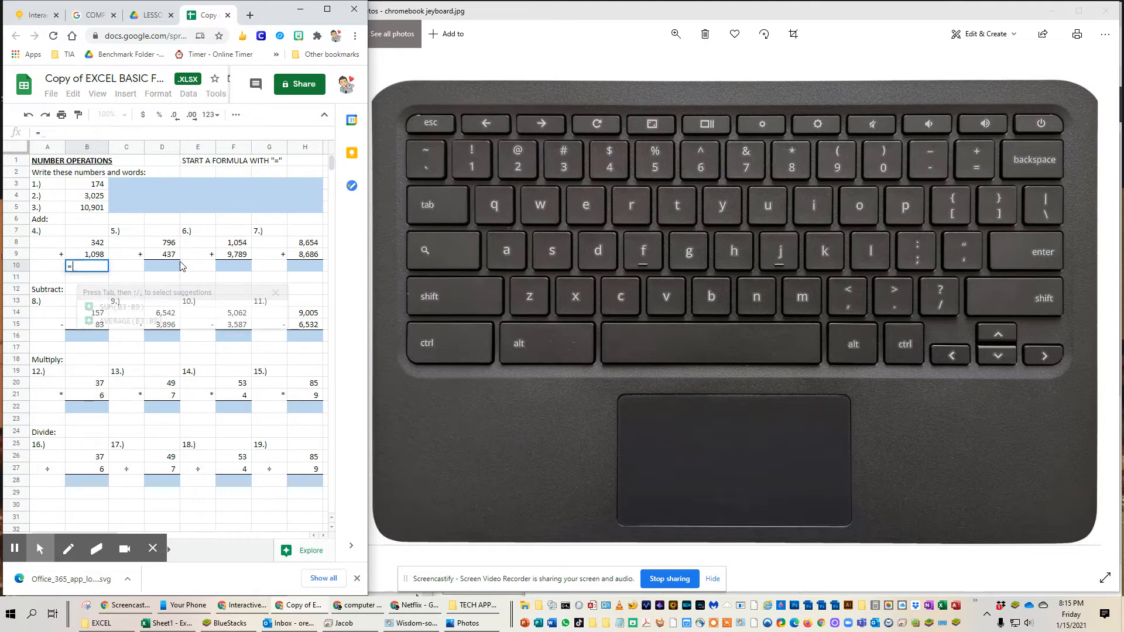
click(96, 246)
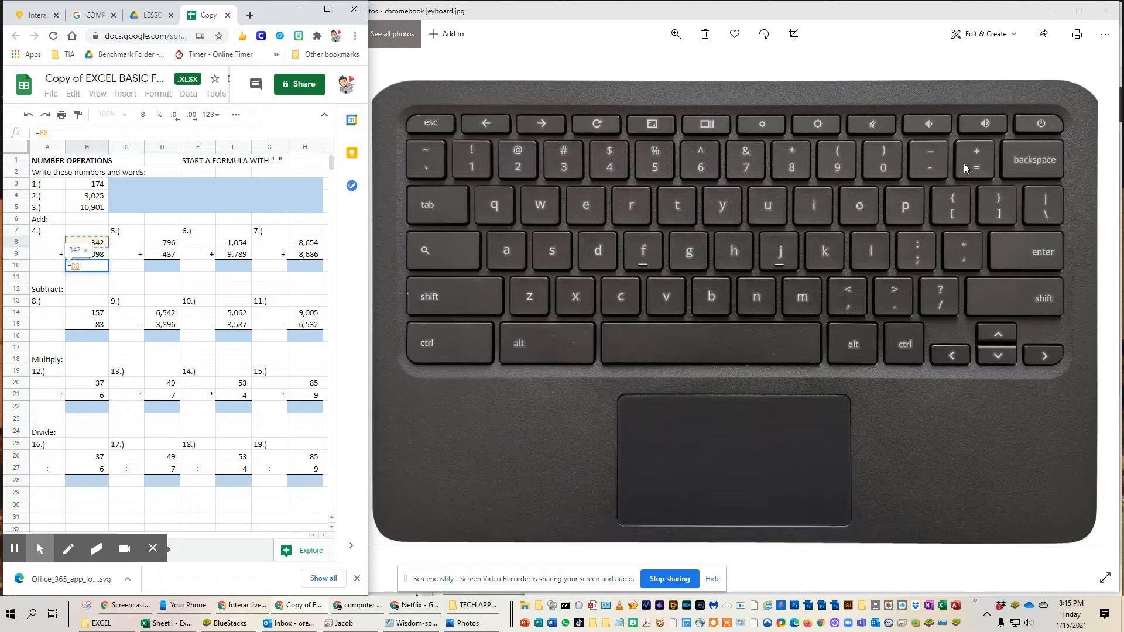
text(+)
click(97, 258)
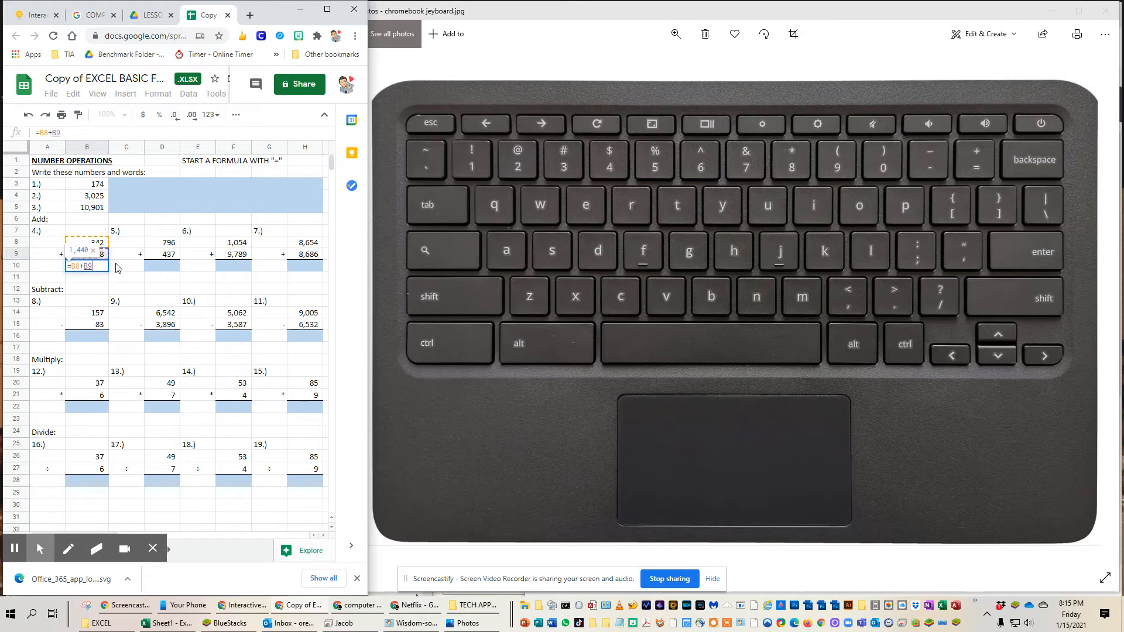
key(Return)
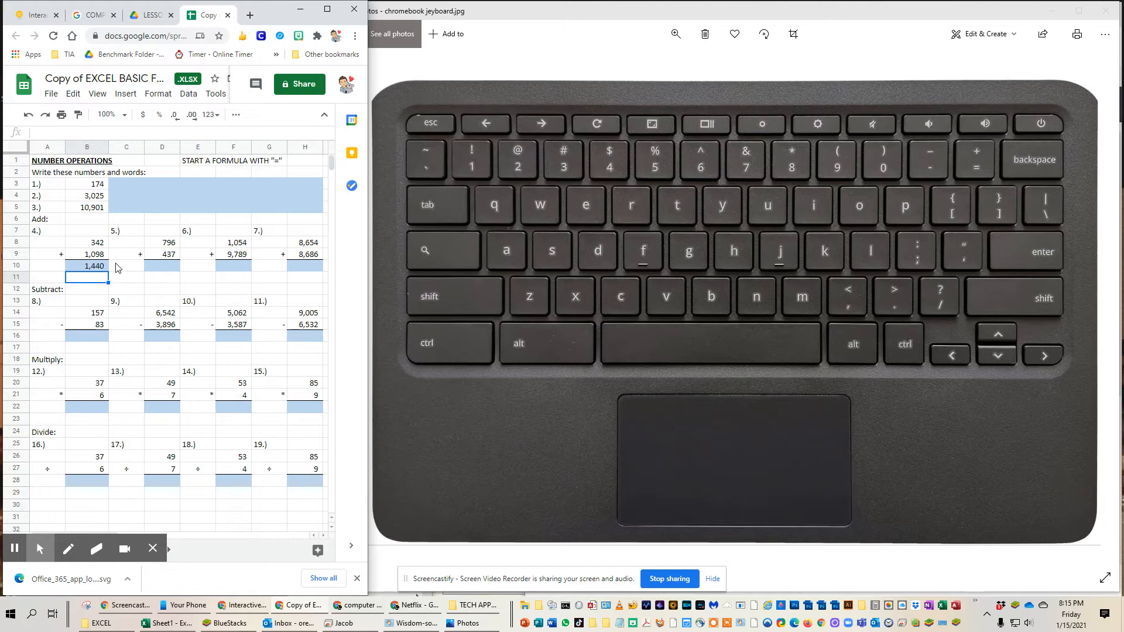
Step: Answer addition problem 5 in cell D10 with the formula =D8+D9
click(169, 269)
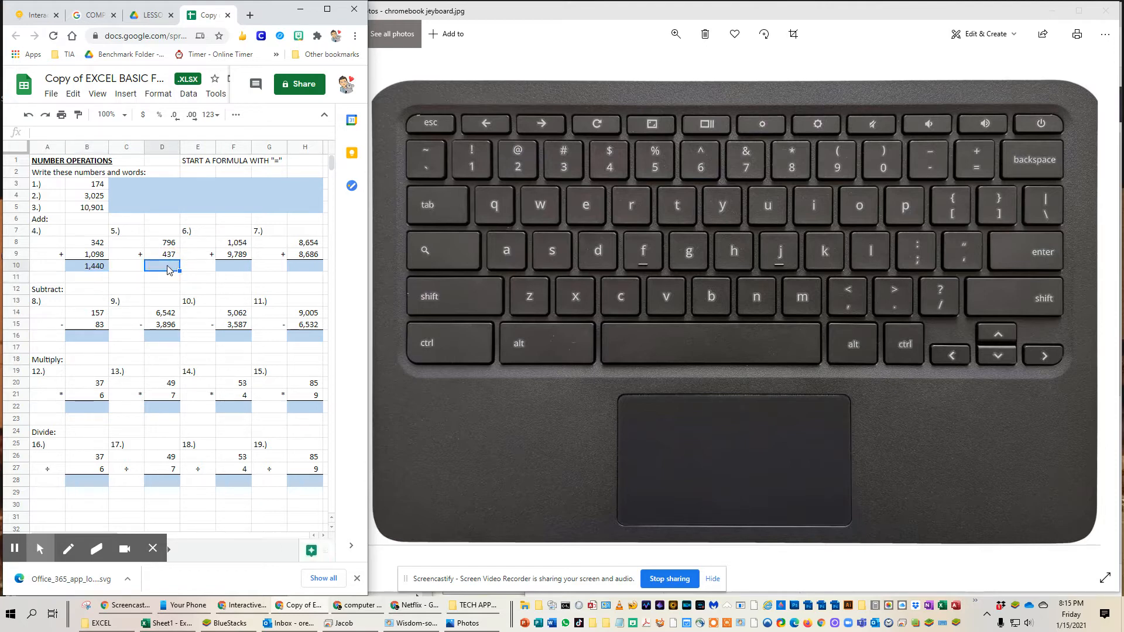
text(=)
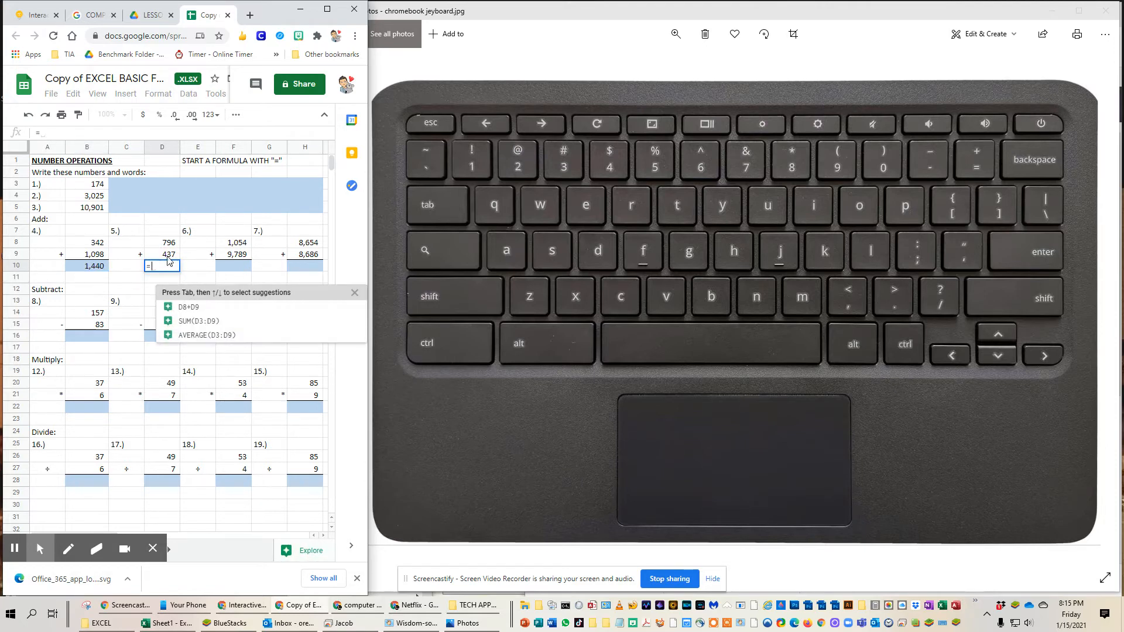
click(169, 243)
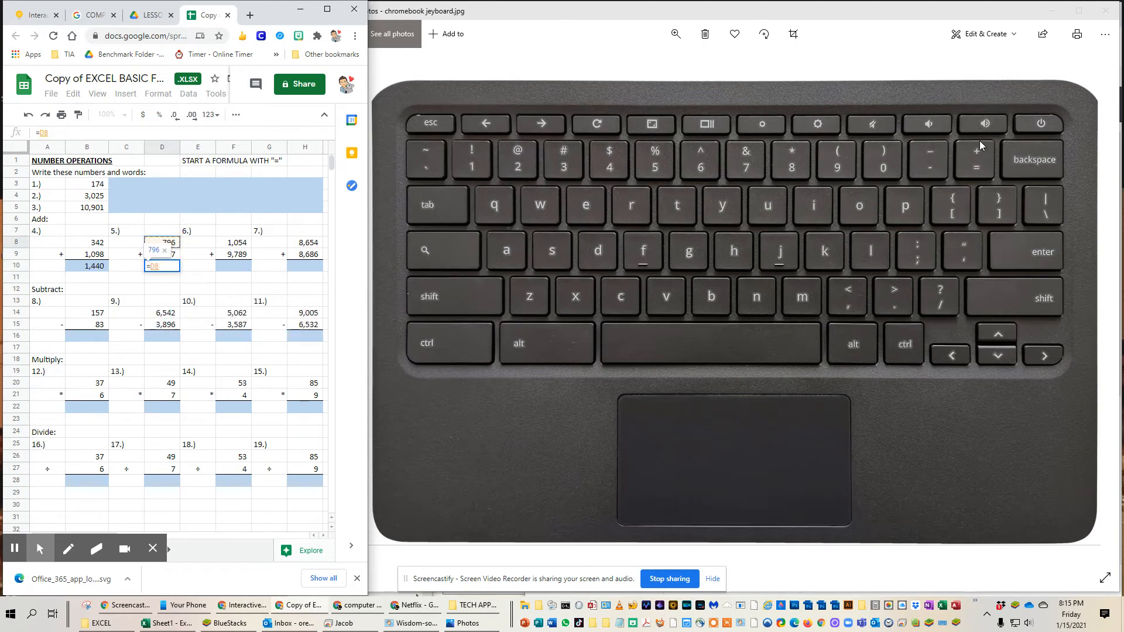
text(+)
click(171, 257)
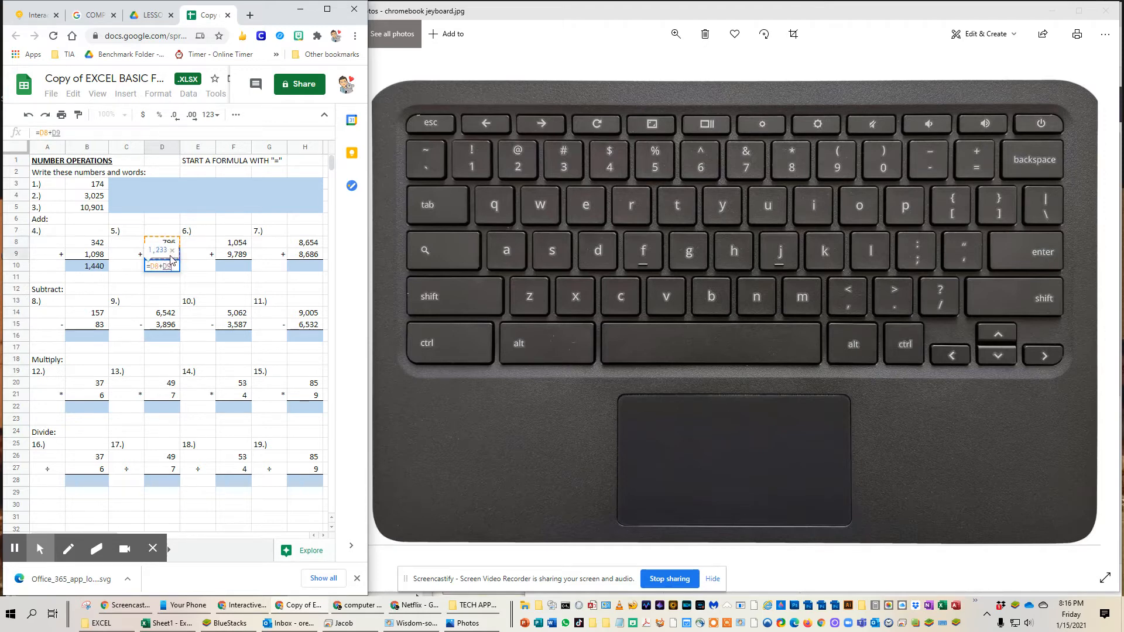
key(Return)
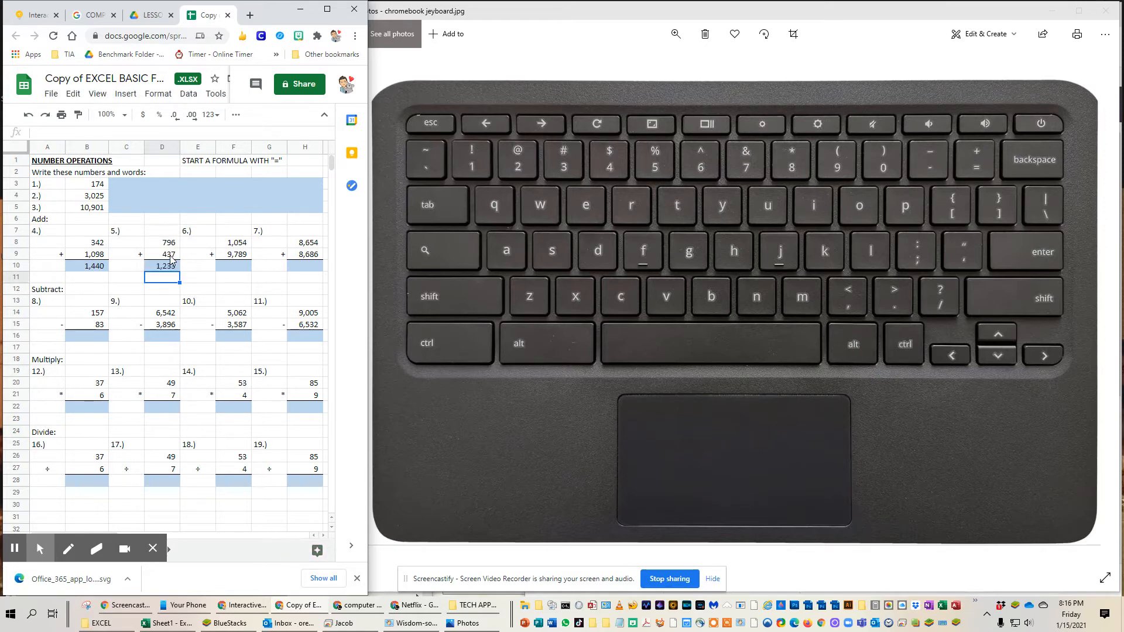
Step: Answer subtraction problem 8 in cell B16 with the formula =B14-B15
click(92, 339)
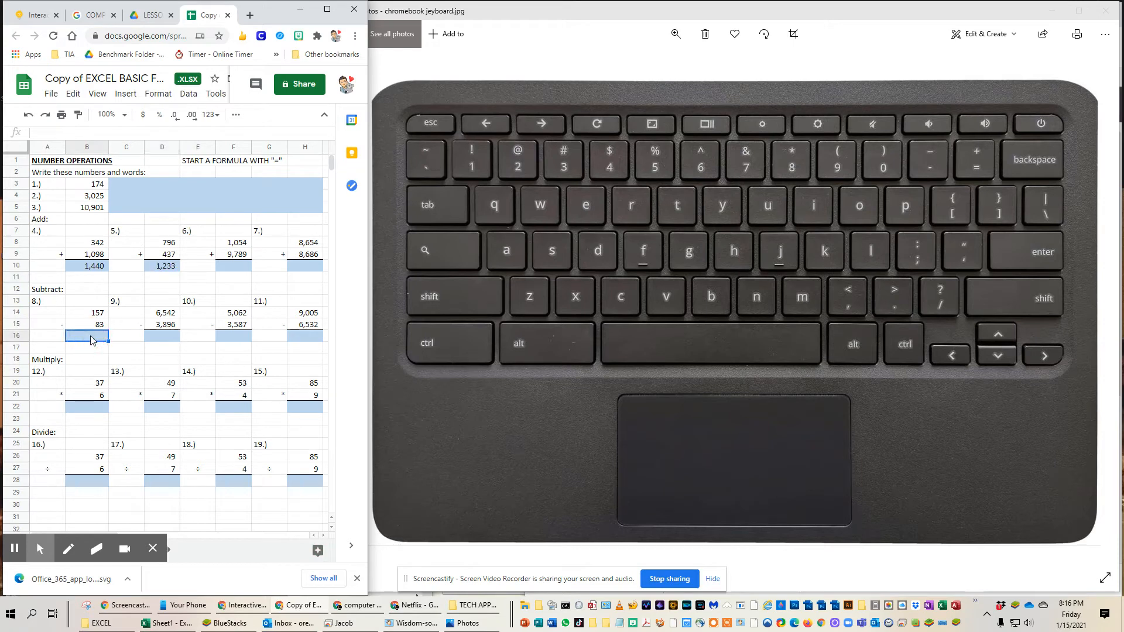
text(=)
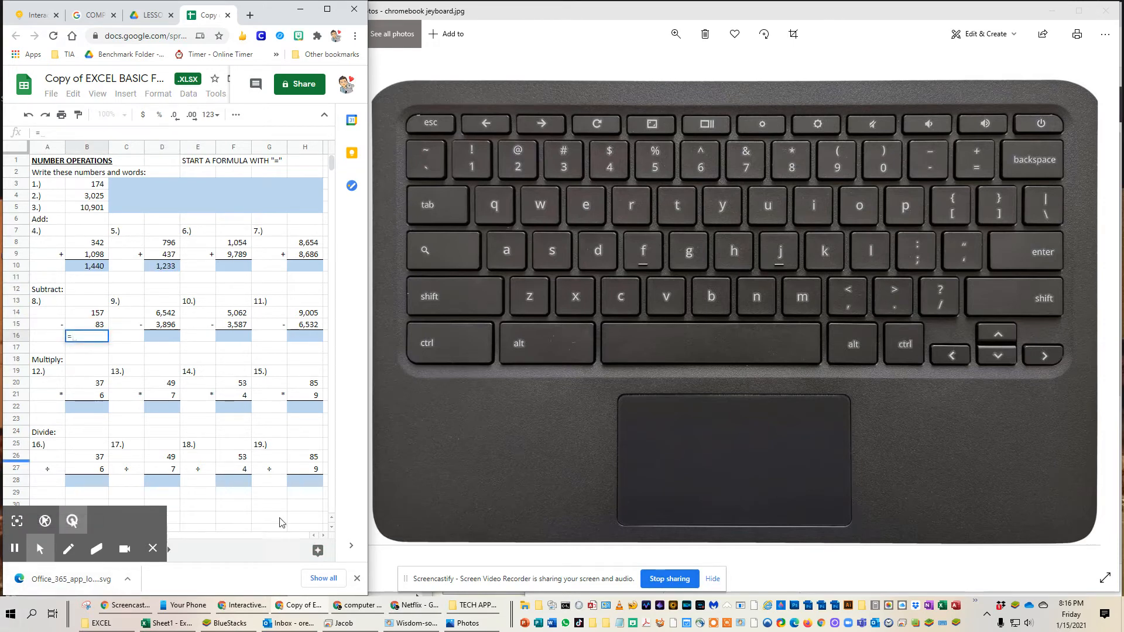
click(97, 319)
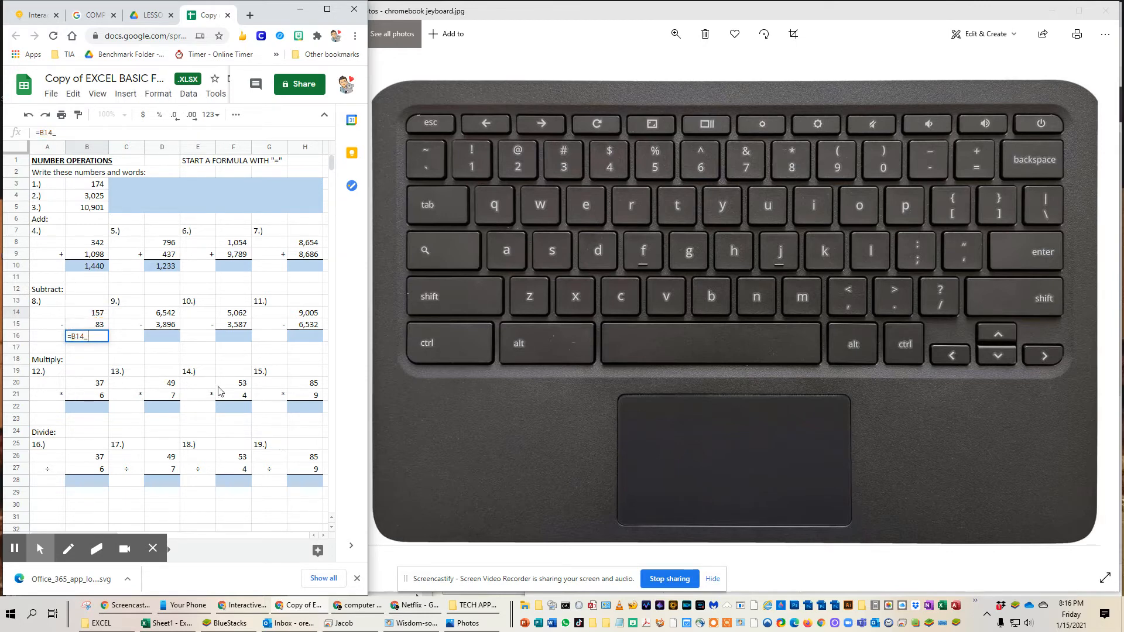
text(-)
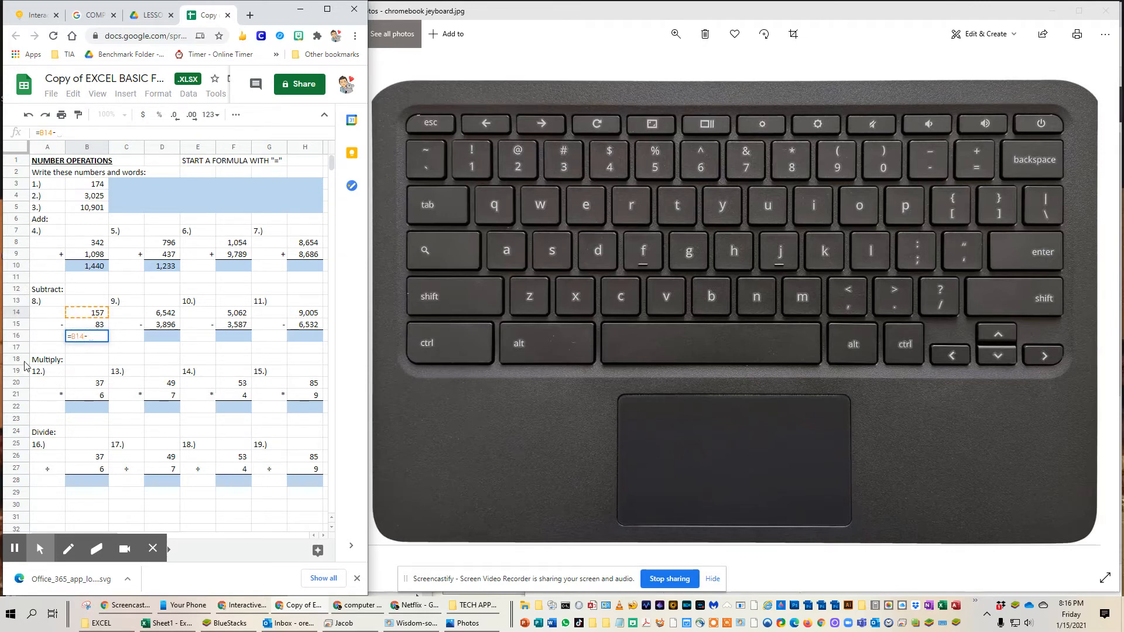
click(103, 326)
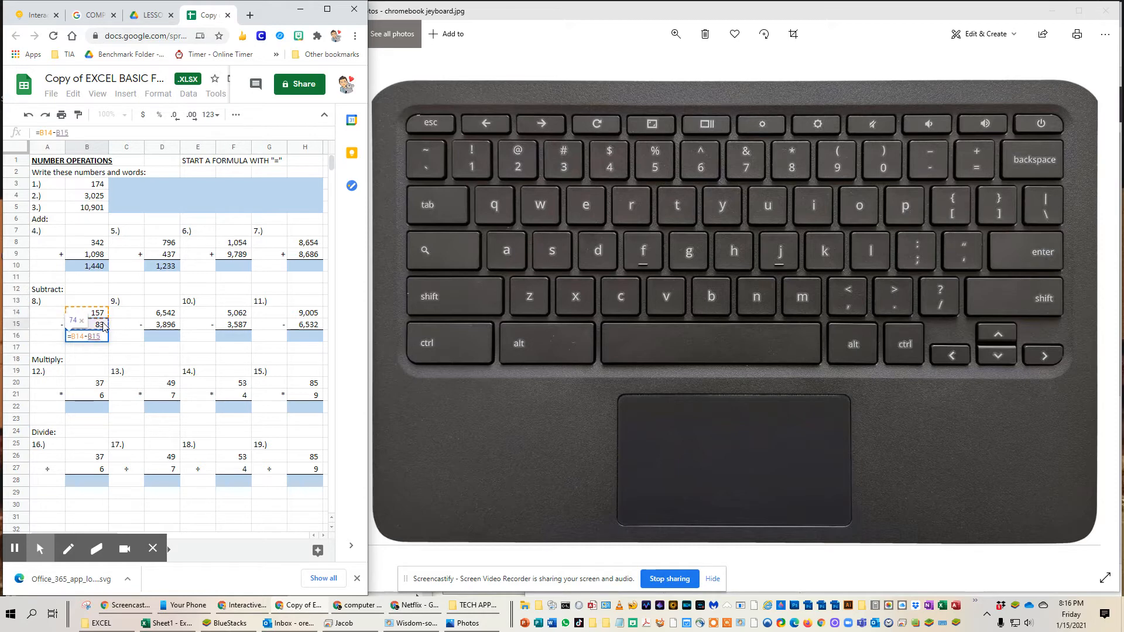
key(Return)
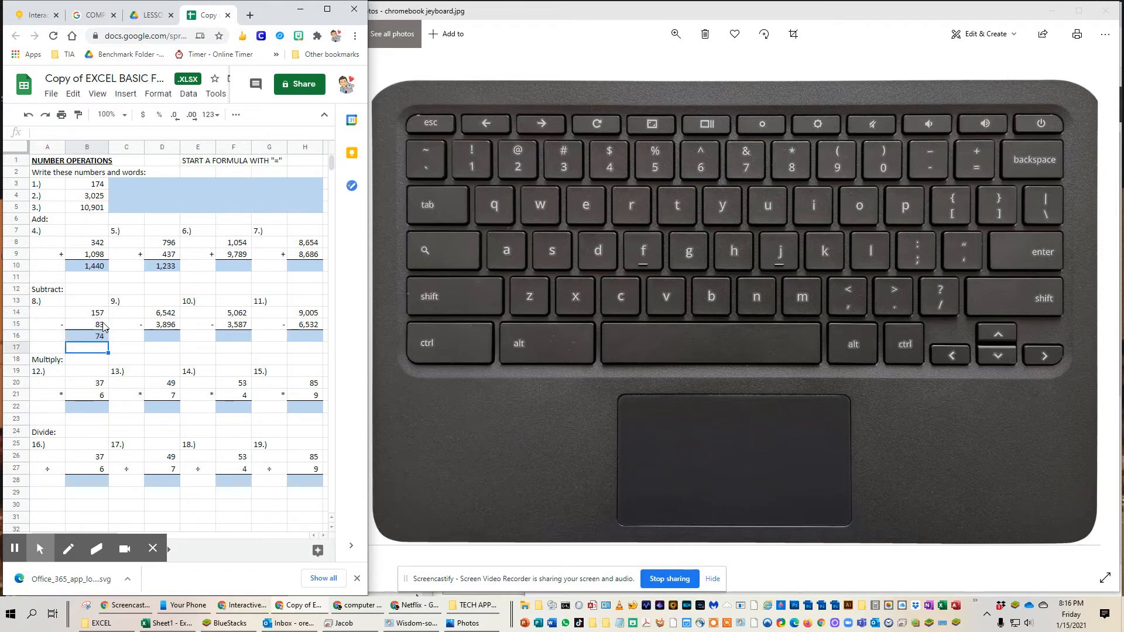
Step: Answer subtraction problem 9 in cell D16 with the formula =D14-D15
click(171, 341)
text(=)
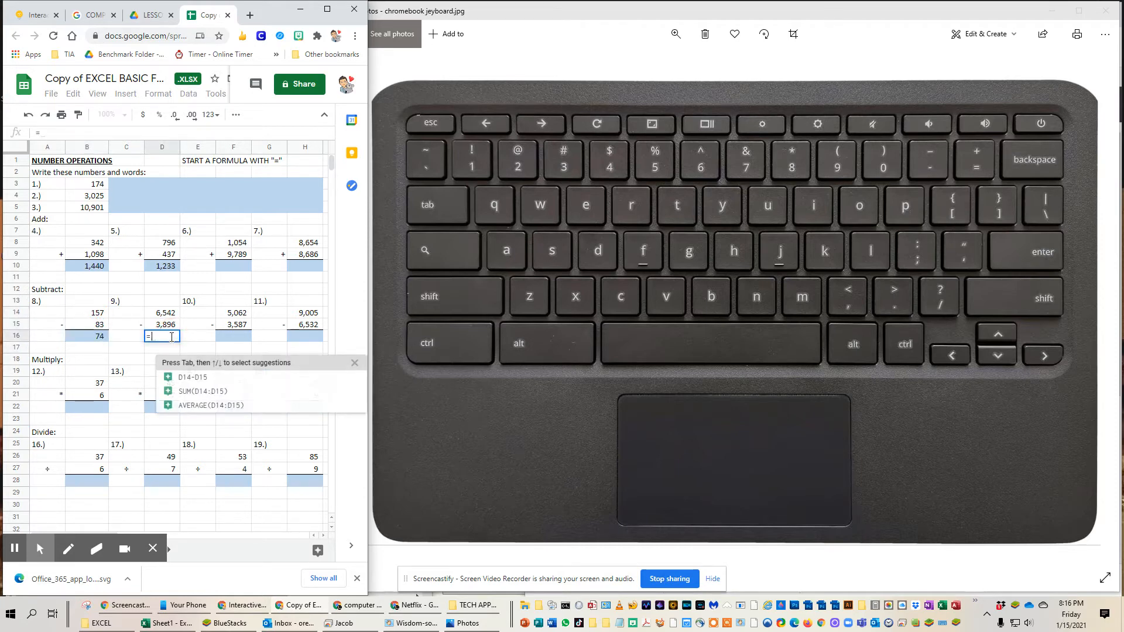
click(168, 315)
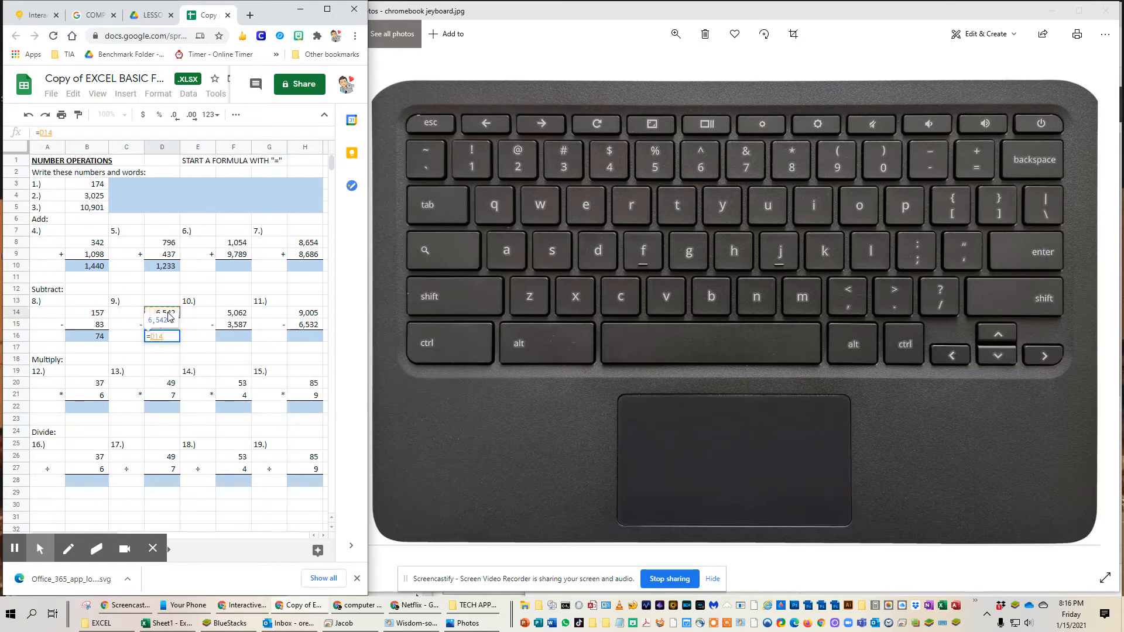
text(-)
click(167, 326)
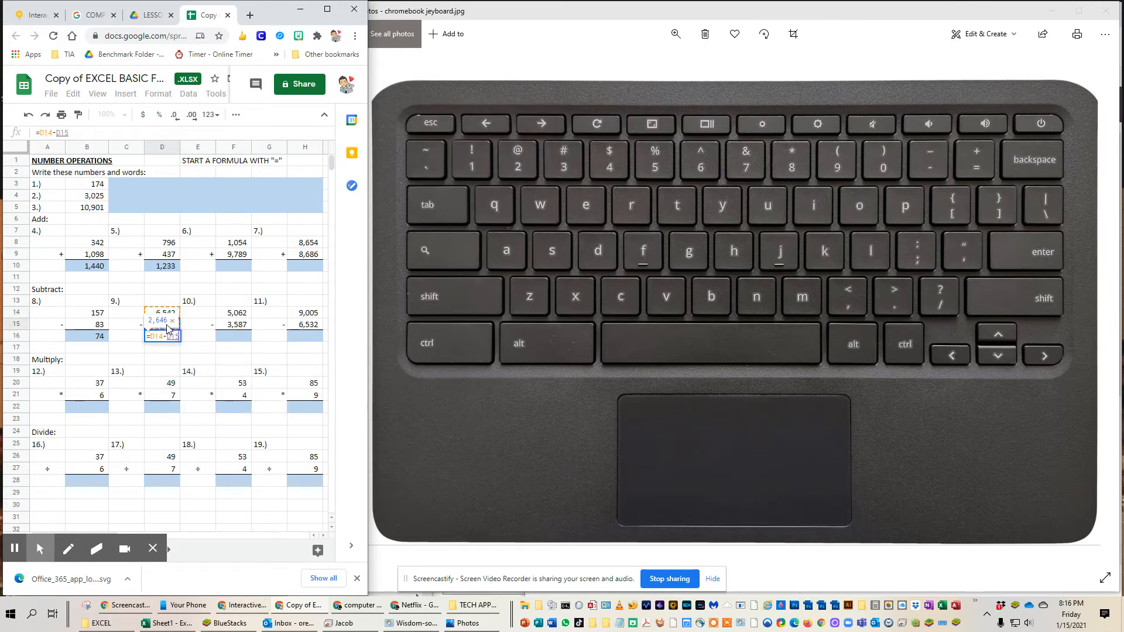
key(Return)
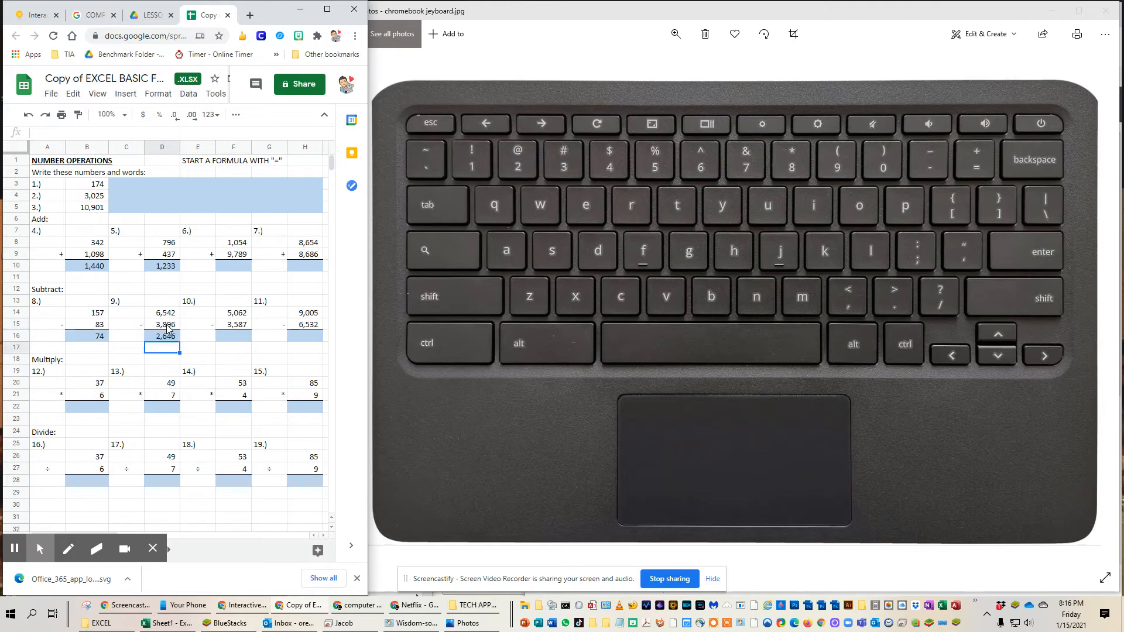
Step: Answer multiplication problem 12 in cell B22 with the formula =B20*B21
click(94, 413)
text(=)
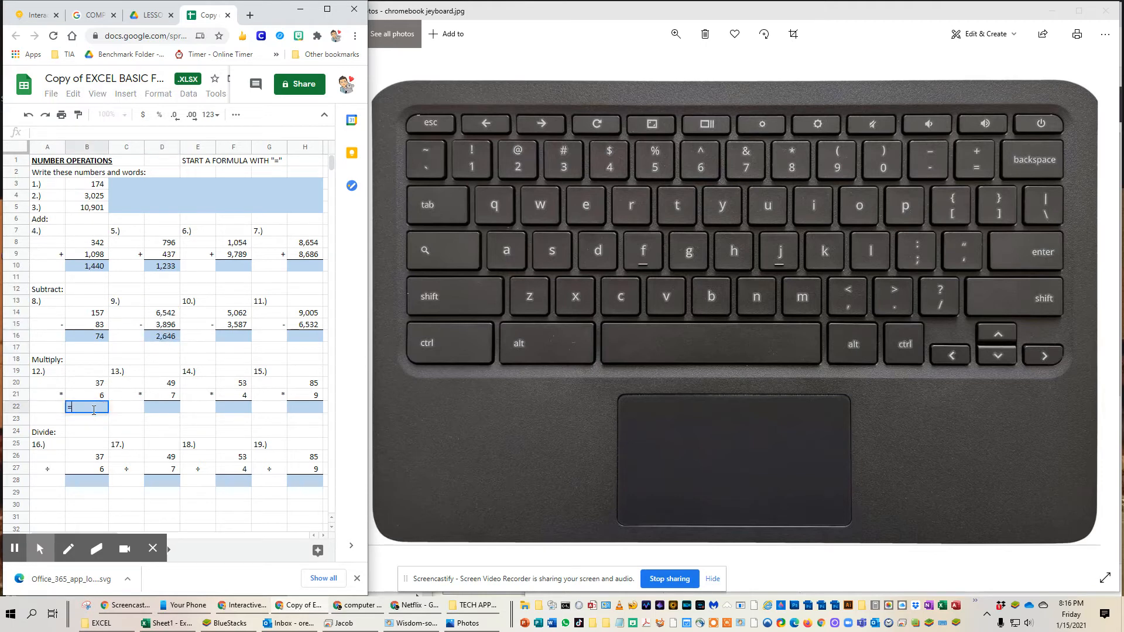
click(96, 387)
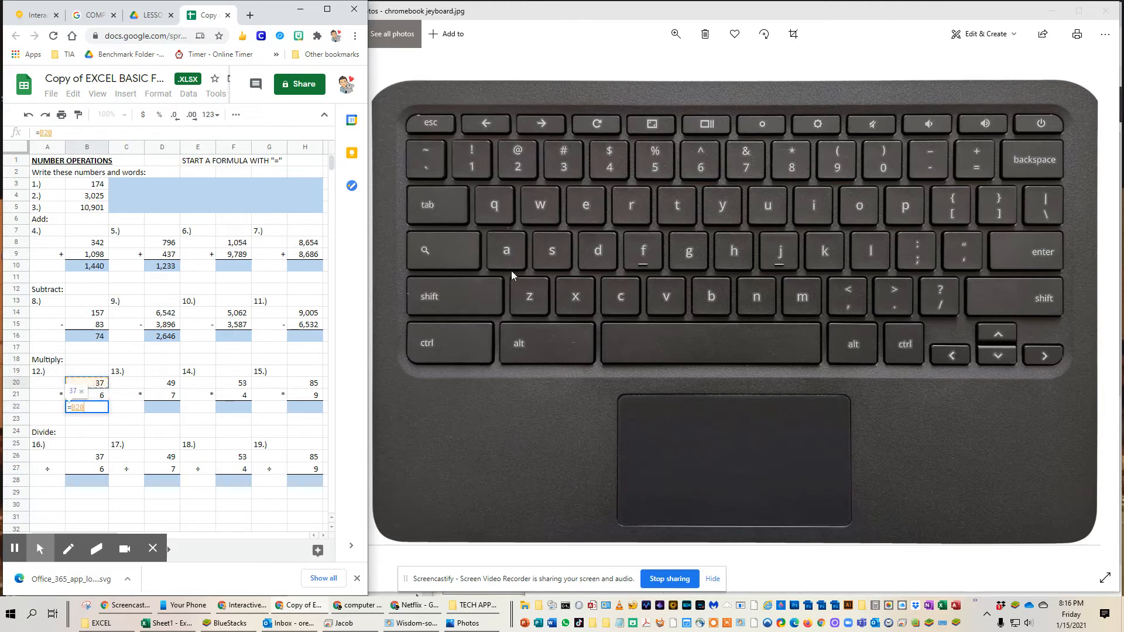
text(*)
click(96, 400)
key(Return)
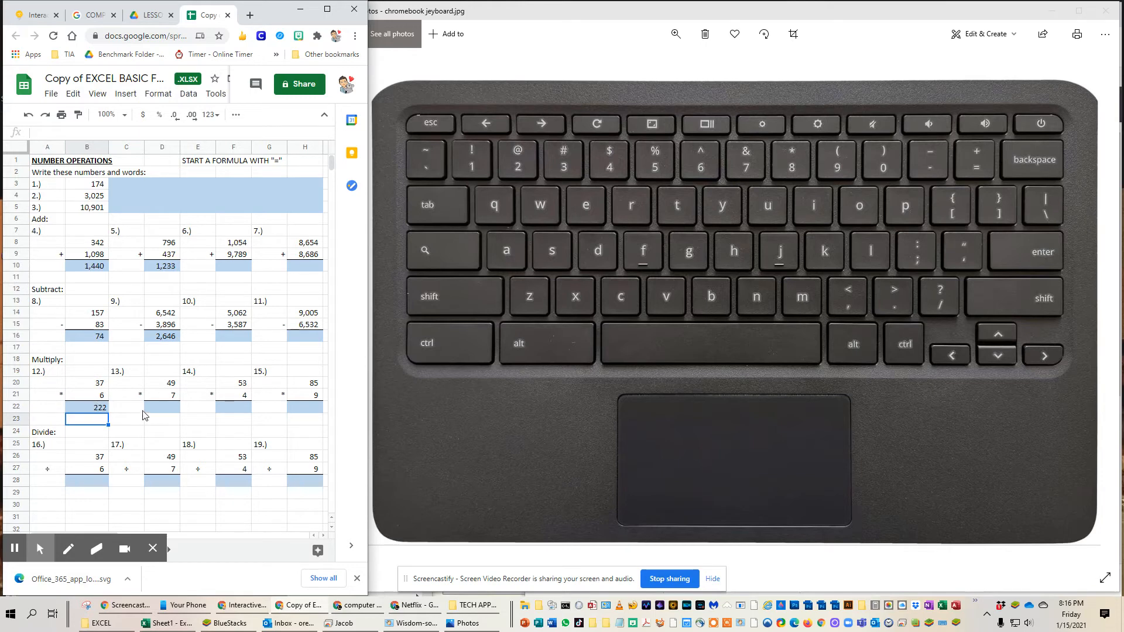
Step: Answer multiplication problem 13 in cell D22 with the formula =D20*D21
click(157, 408)
text(=)
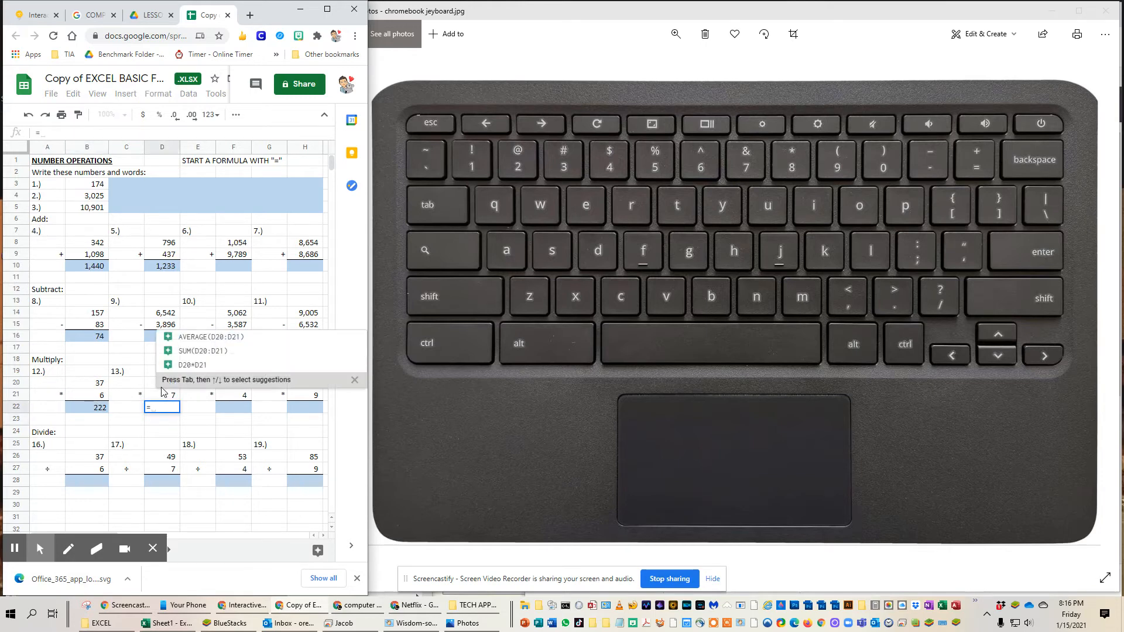
click(152, 386)
text(*)
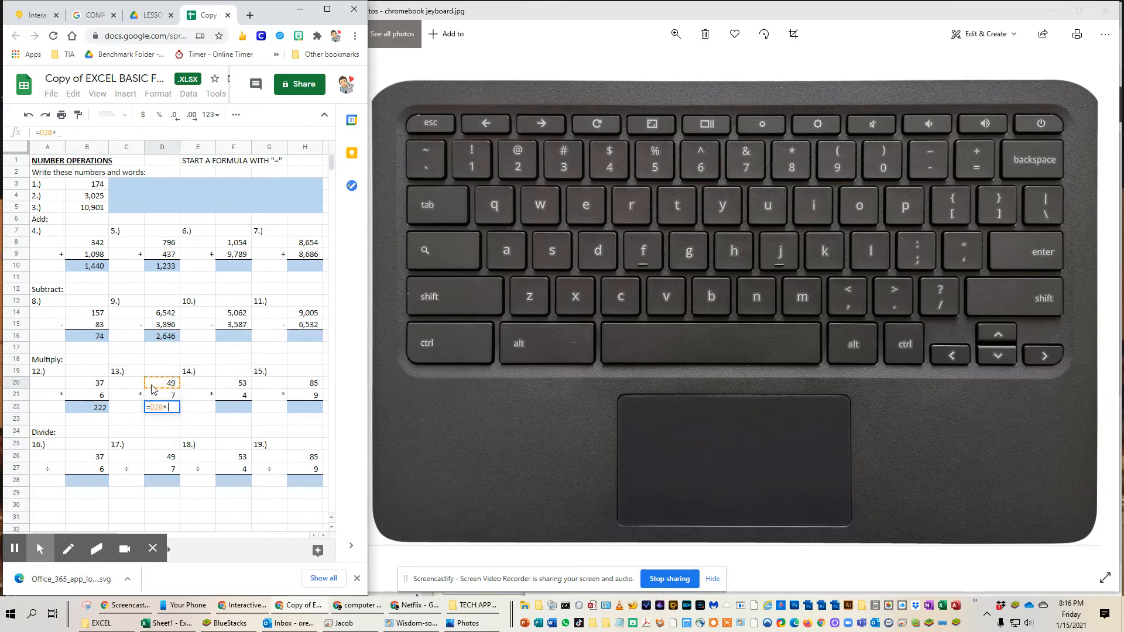
click(174, 397)
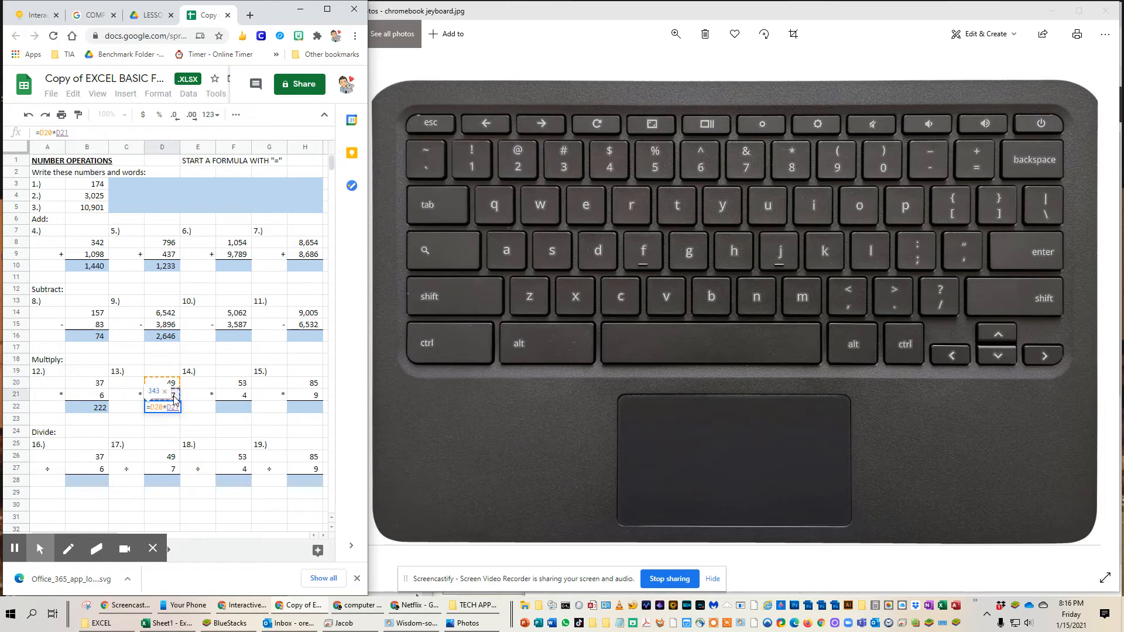
key(Return)
Step: Answer division problem 16 in cell B28 with the formula =B26/B27
click(83, 484)
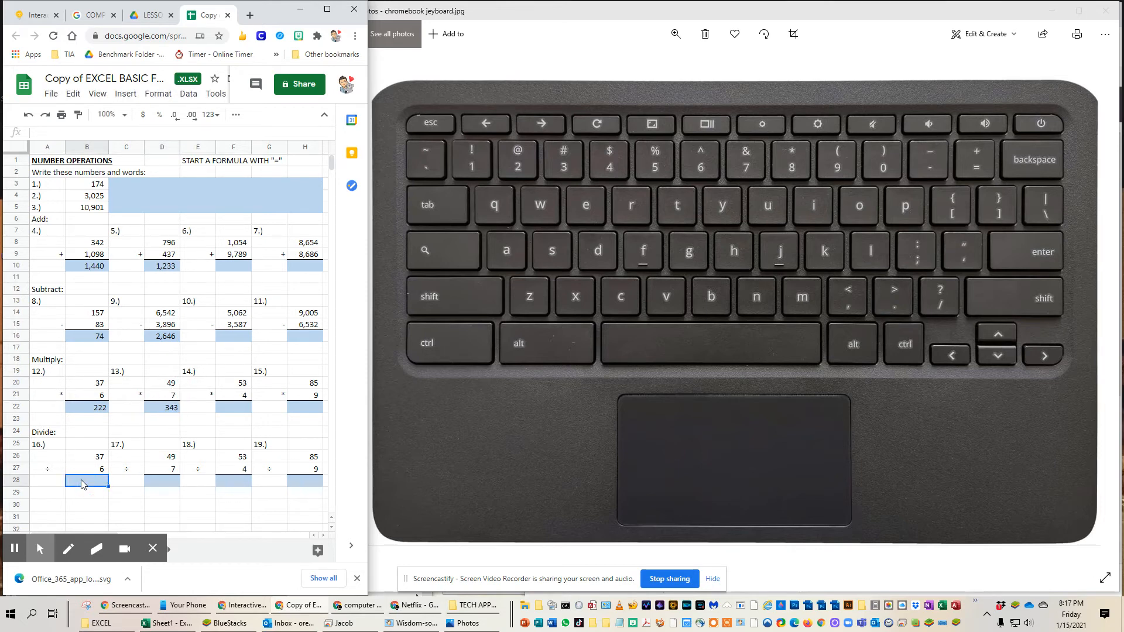
text(=)
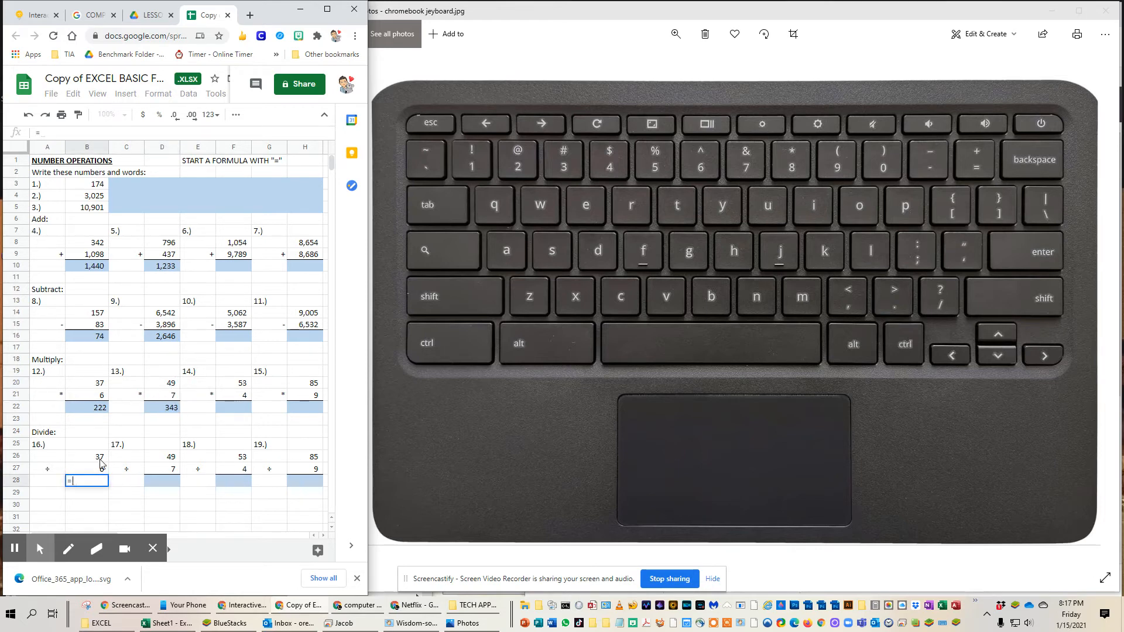
click(100, 458)
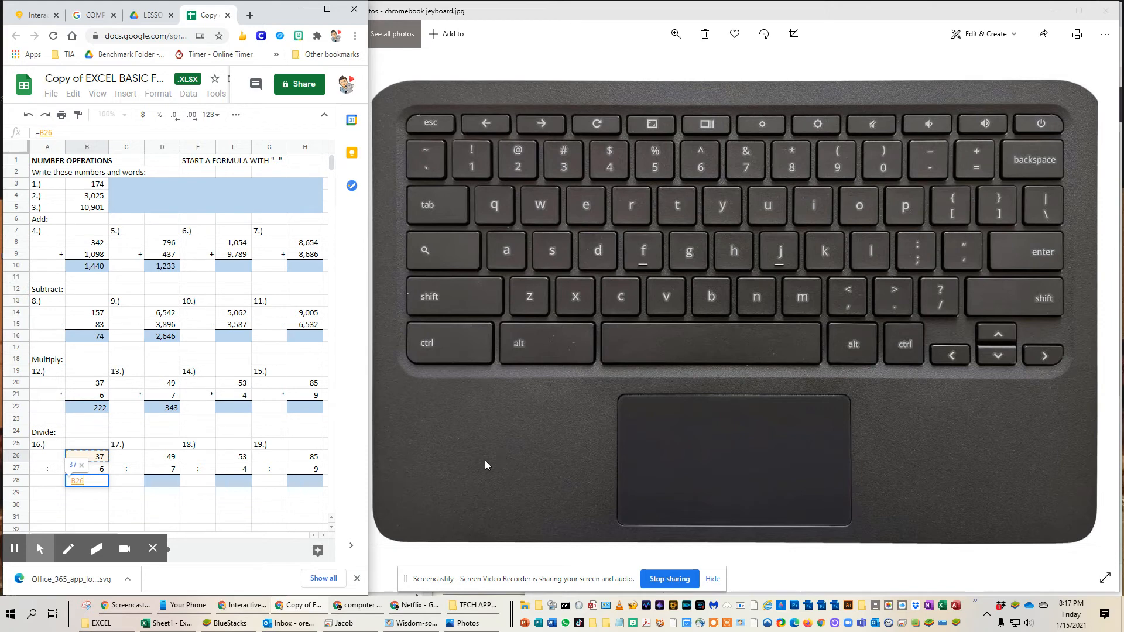
text(?)
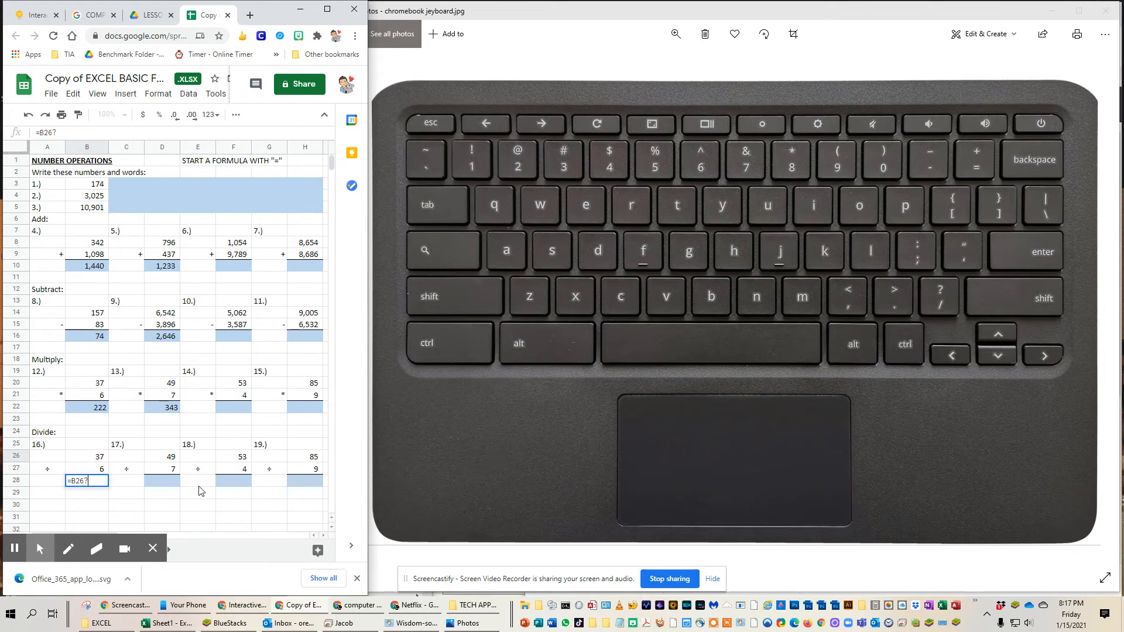
key(BackSpace)
text(/)
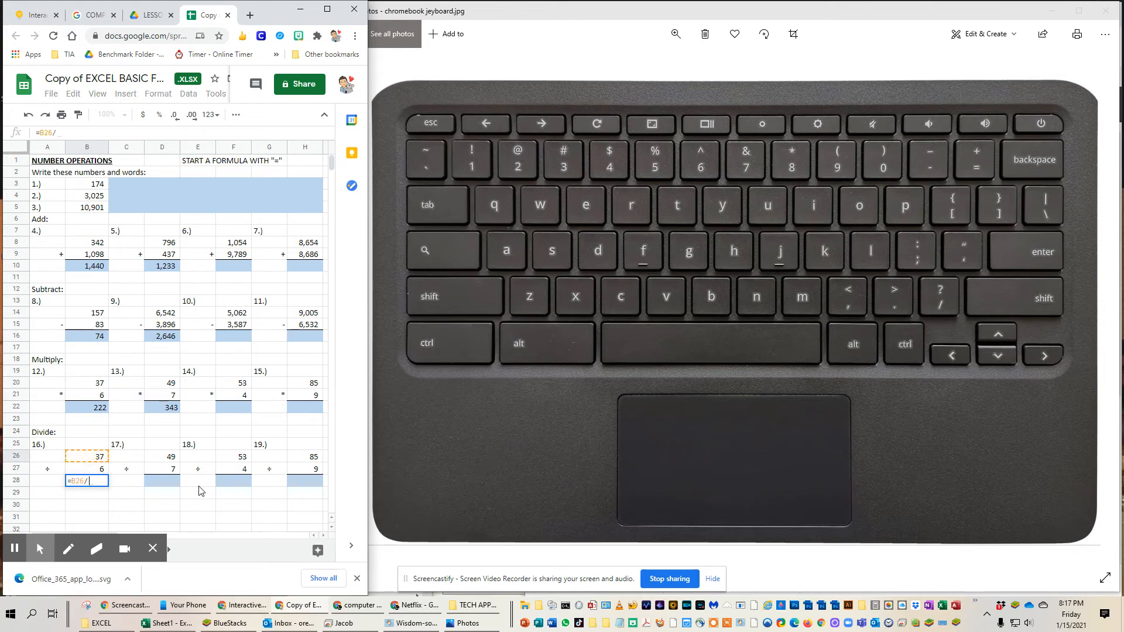
click(88, 472)
key(Return)
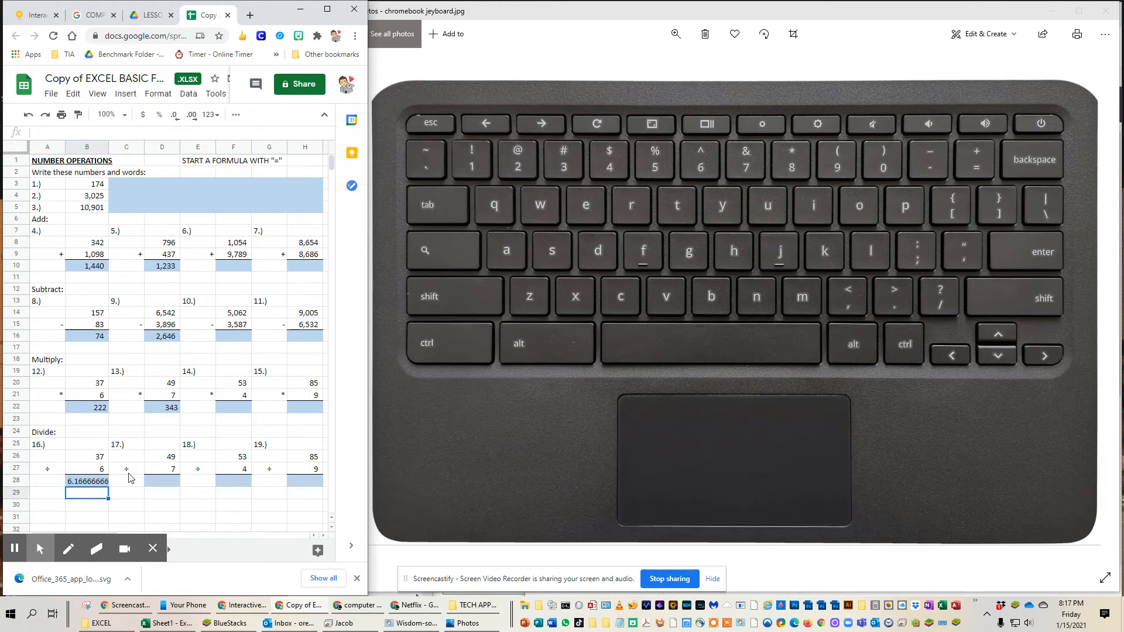
Step: Answer division problem 17 in cell D28 with the formula =D26/D27
click(152, 477)
text(=)
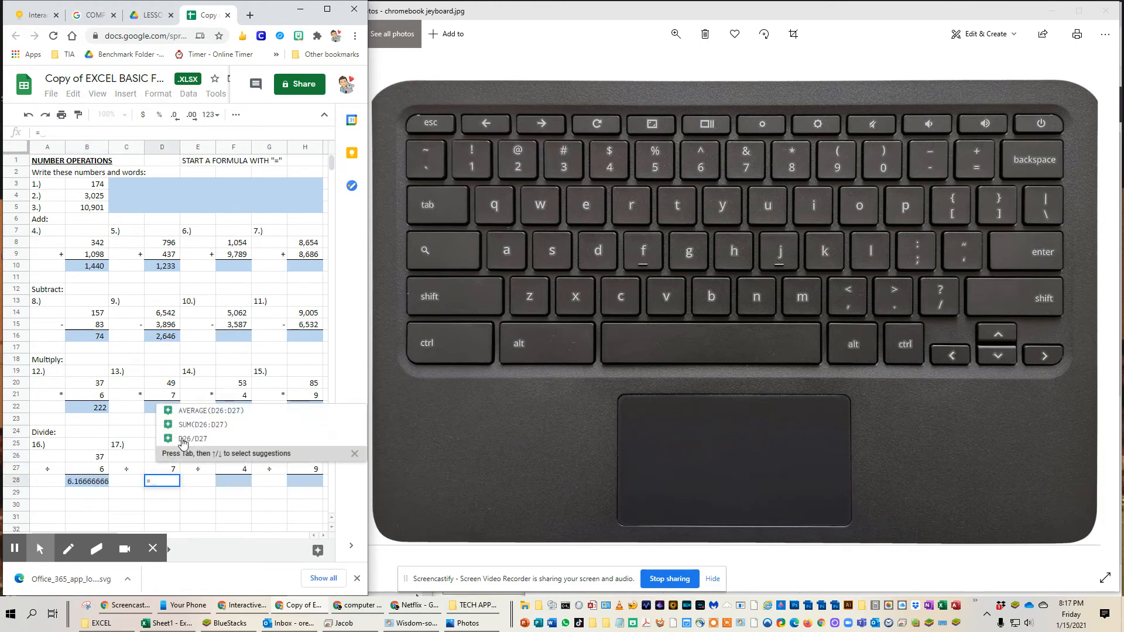
click(151, 458)
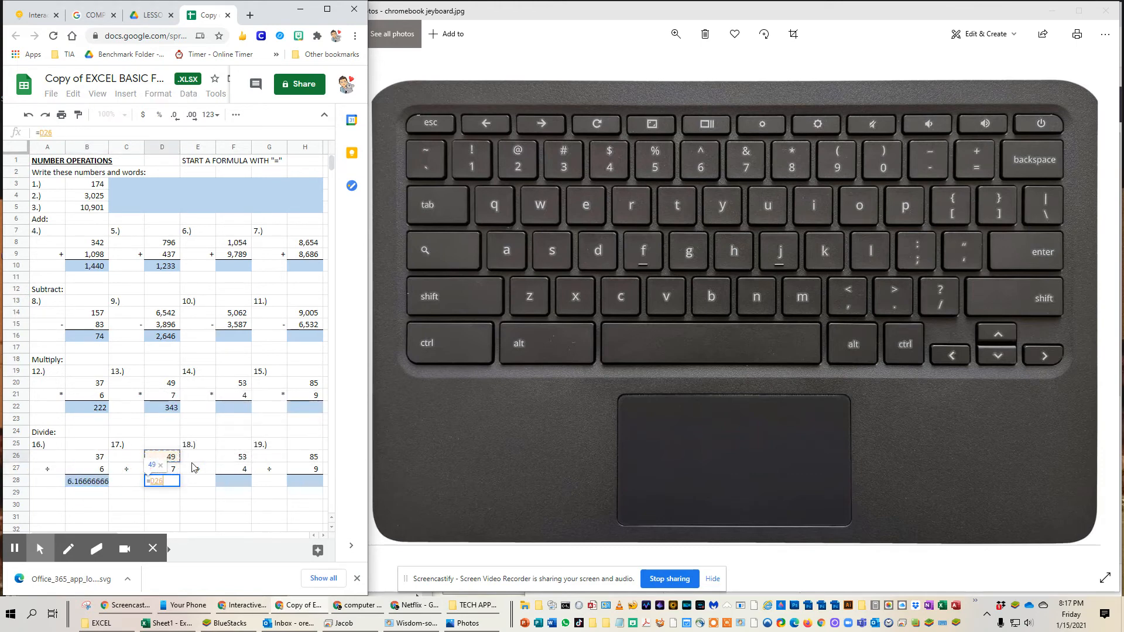
text(/)
click(170, 467)
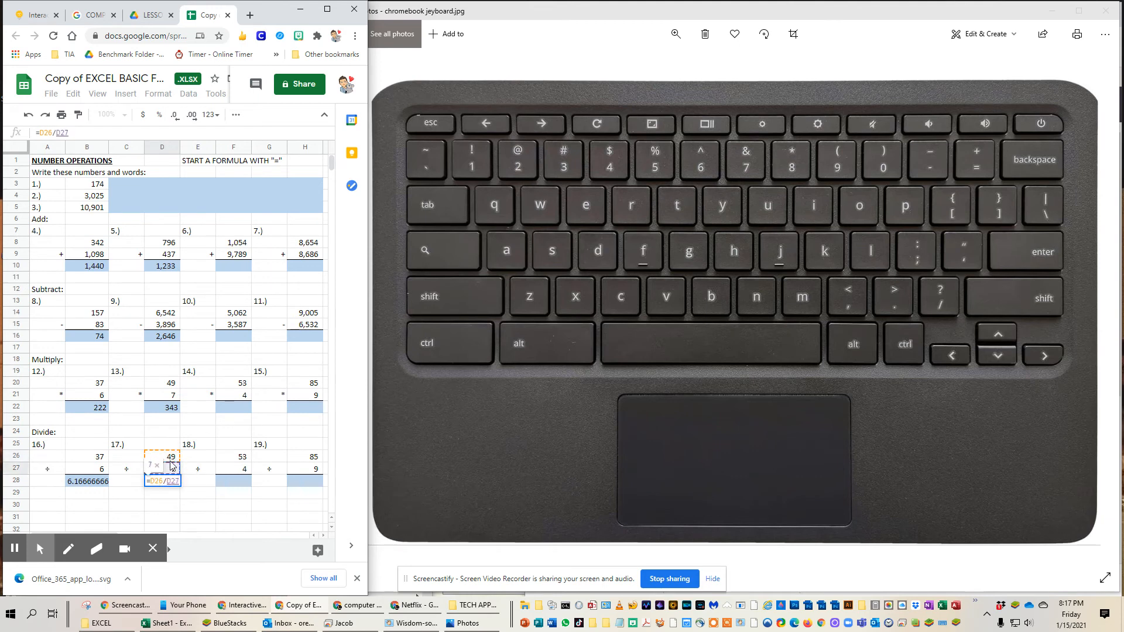
key(Return)
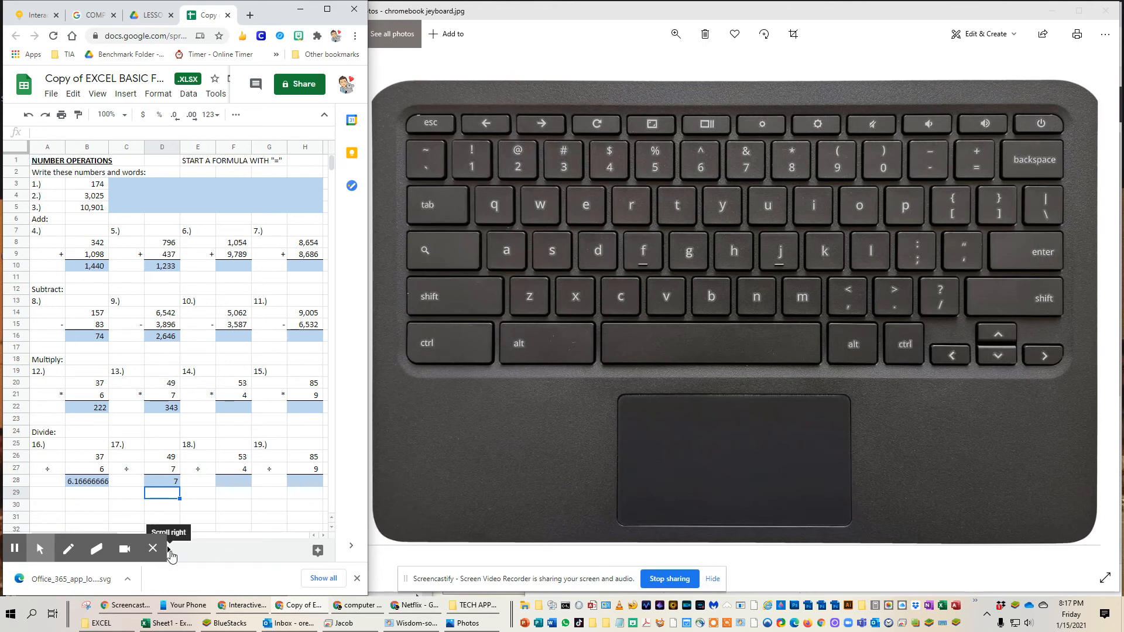
Step: Bring the ASSIGNMENT sheet's name into view and maximize the spreadsheet's browser window
mouse_move(130, 548)
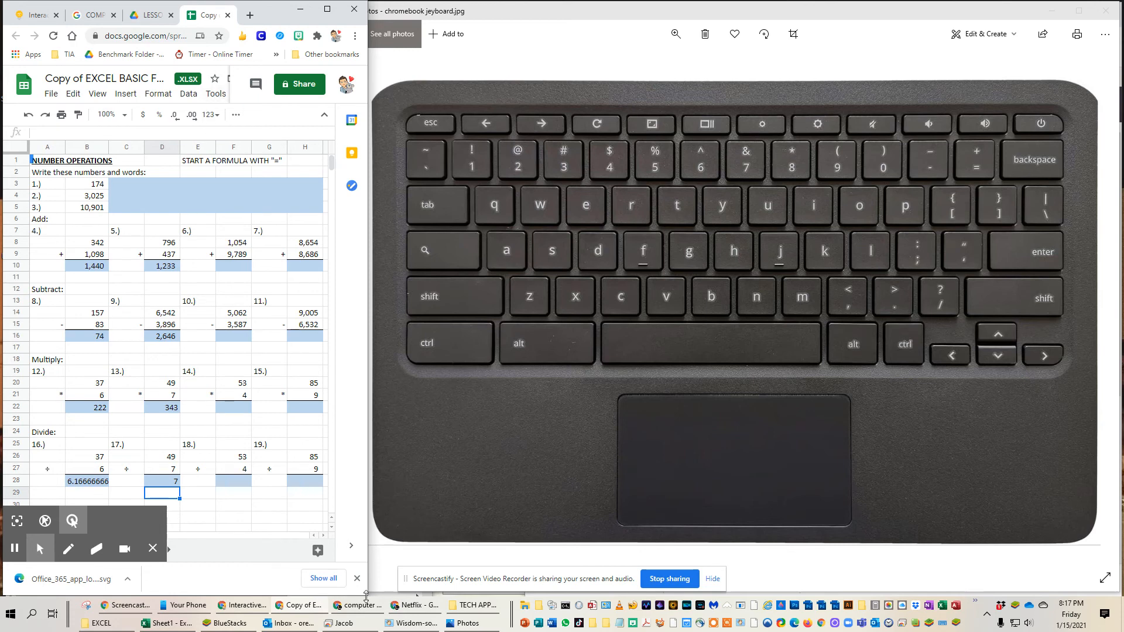
mouse_move(367, 595)
mouse_down()
mouse_move(367, 547)
mouse_move(372, 595)
mouse_up()
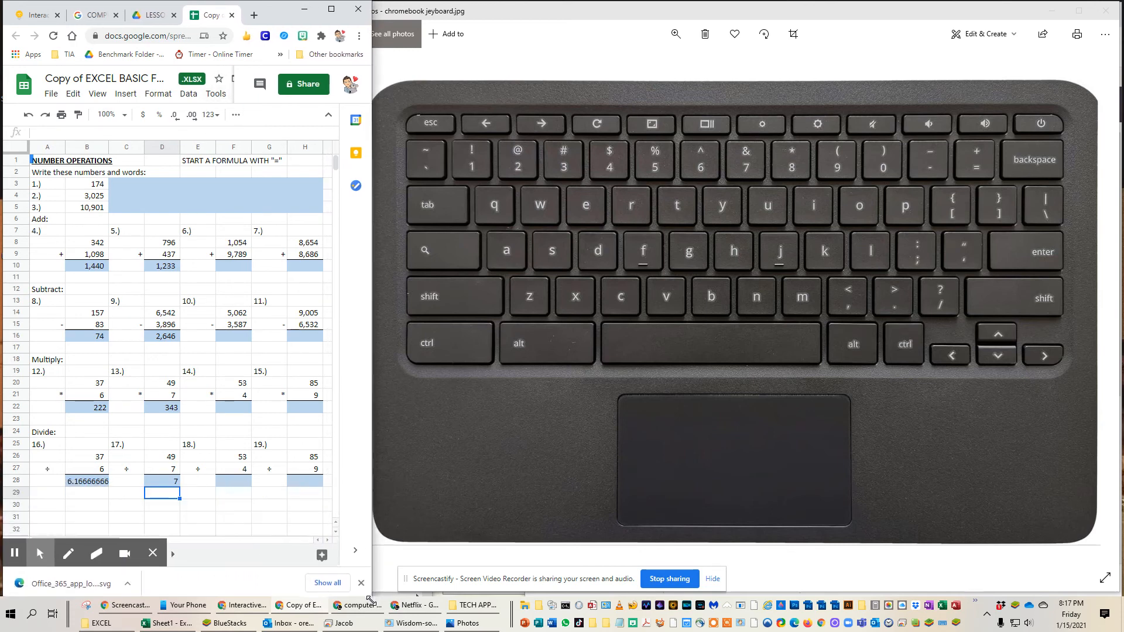
click(173, 556)
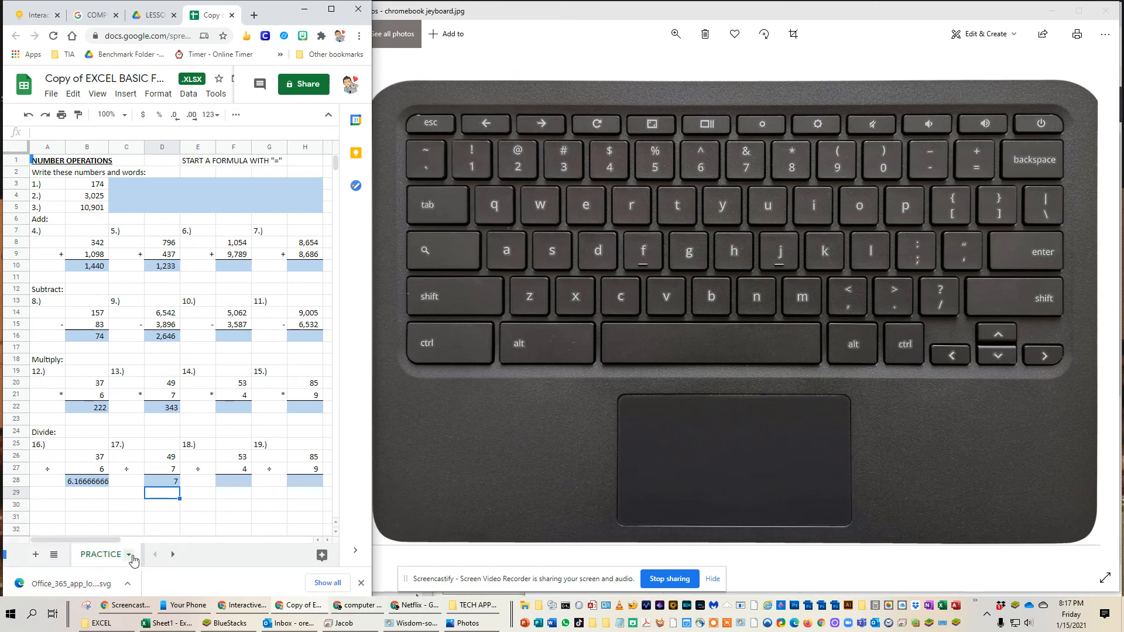
click(173, 555)
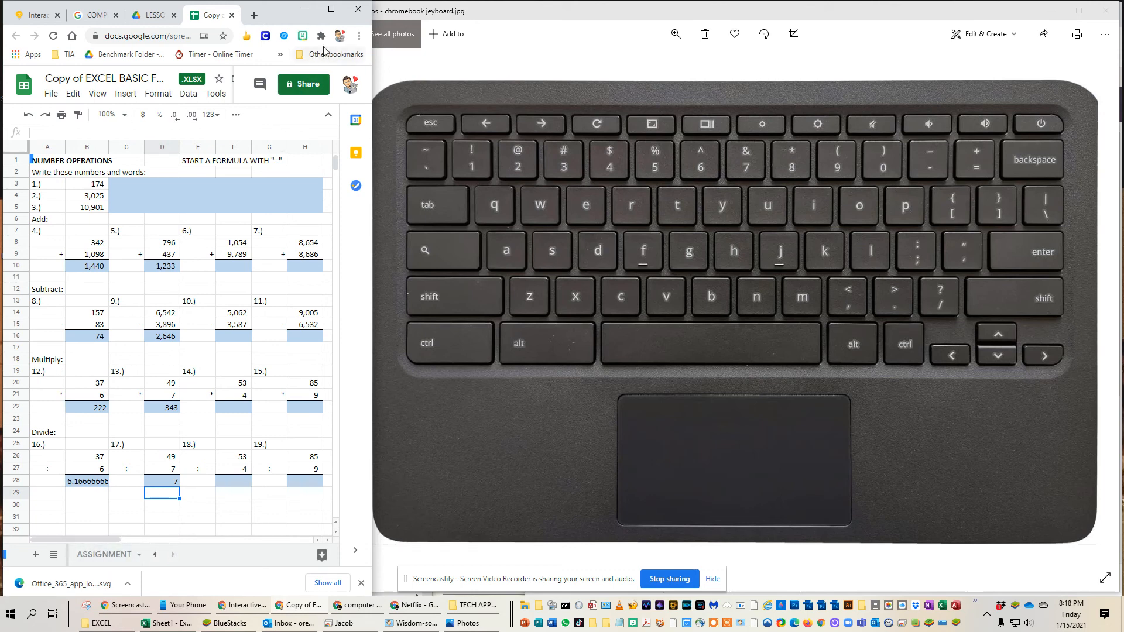
click(331, 8)
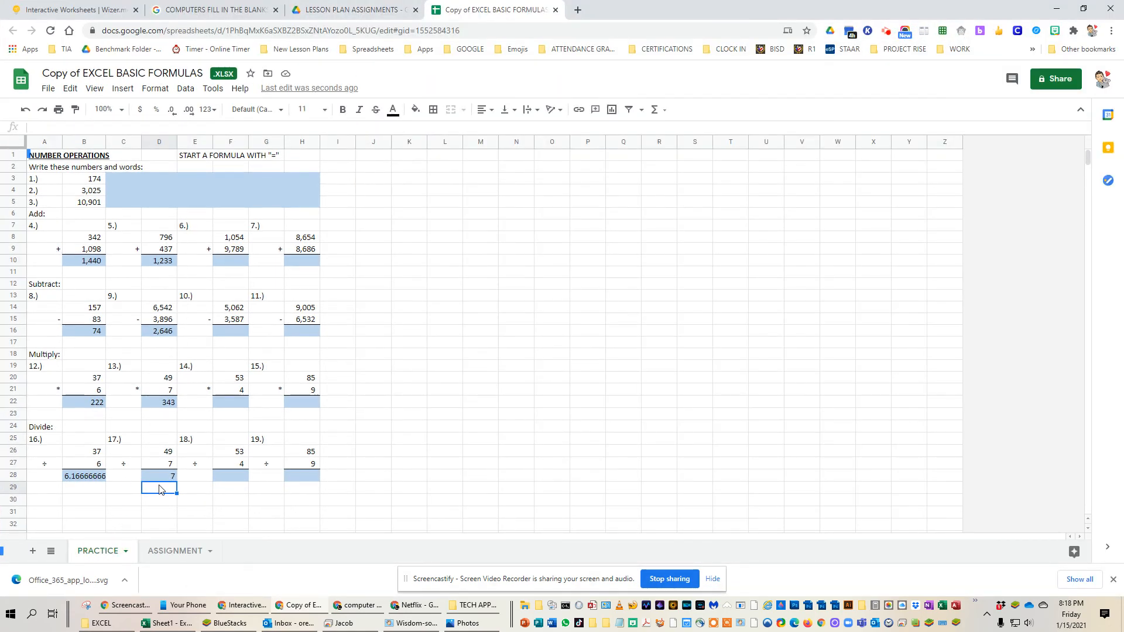
Step: Open the ASSIGNMENT sheet, return briefly to the PRACTICE sheet, and end on ASSIGNMENT
click(169, 554)
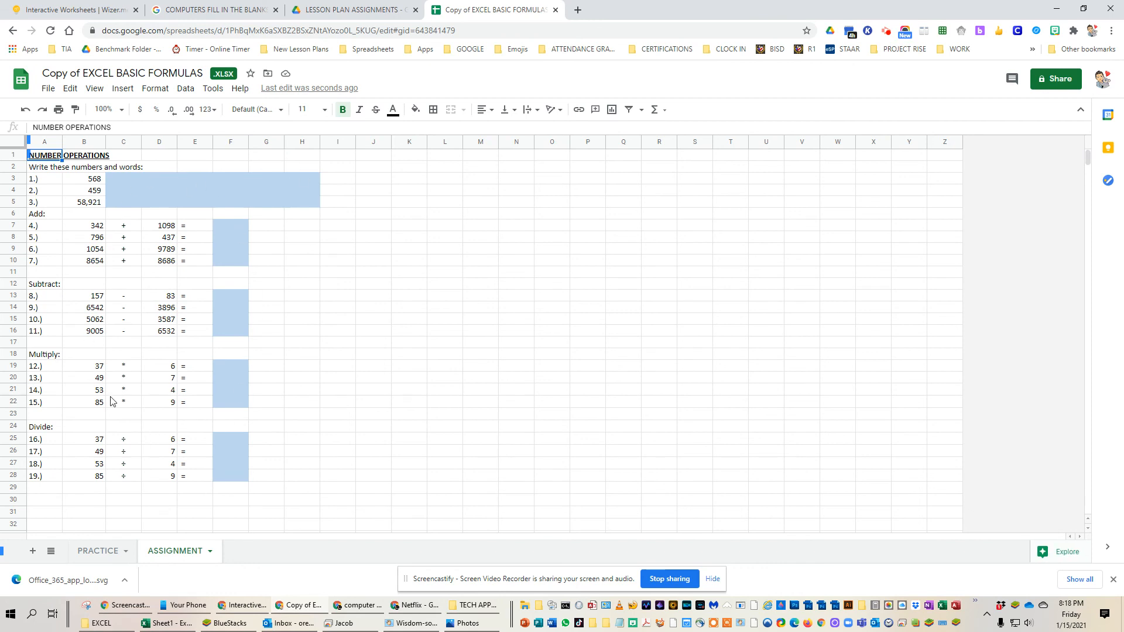
click(94, 554)
click(170, 553)
click(888, 31)
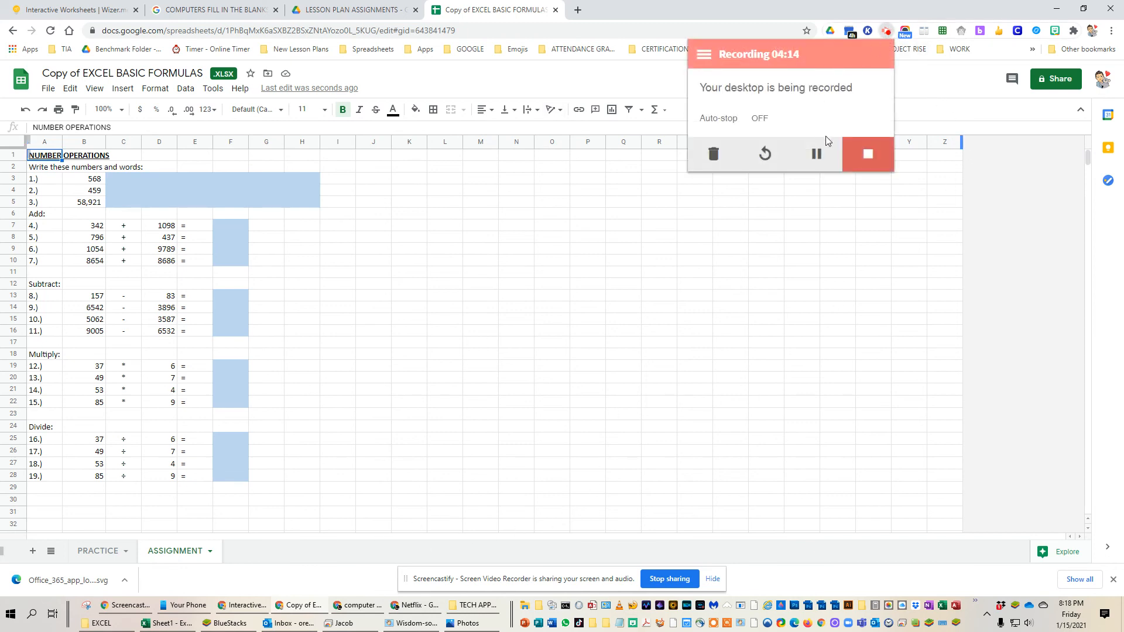